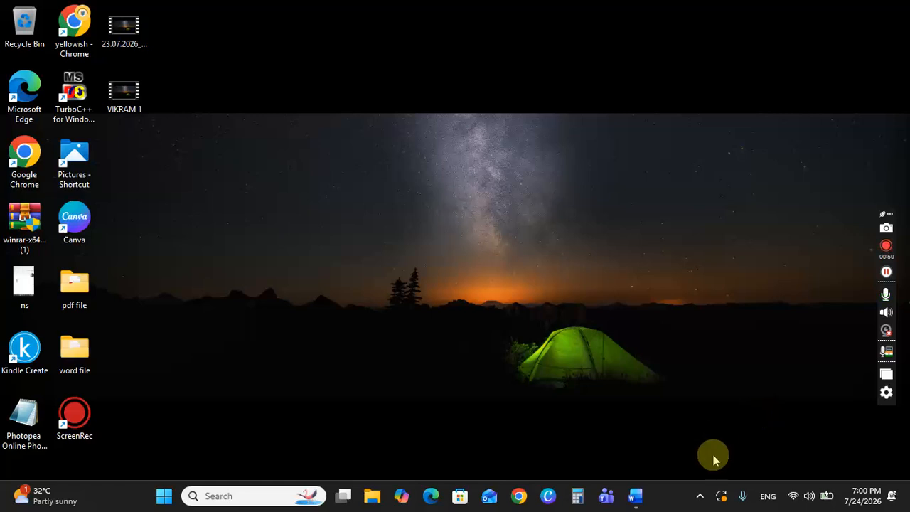
Step: Switch to the open Word document and look over the available text styles in the Styles pane and gallery
left_click(630, 501)
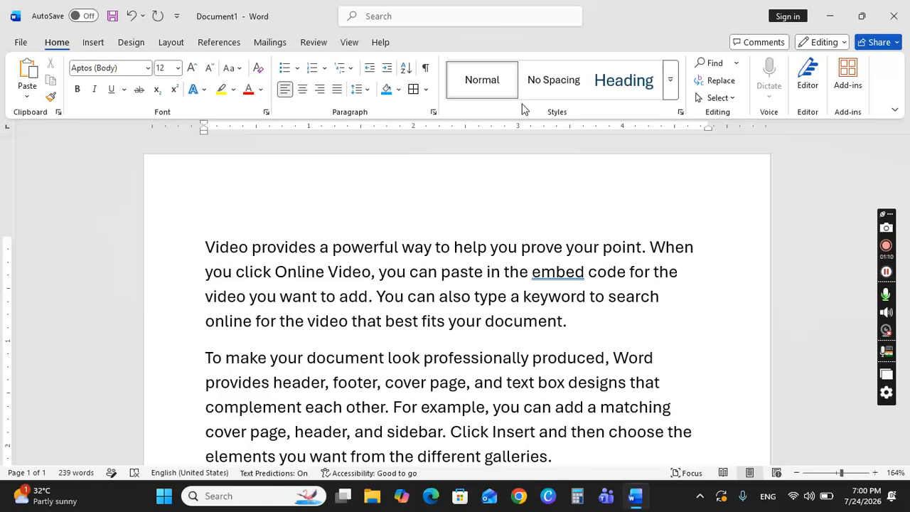
left_click(680, 113)
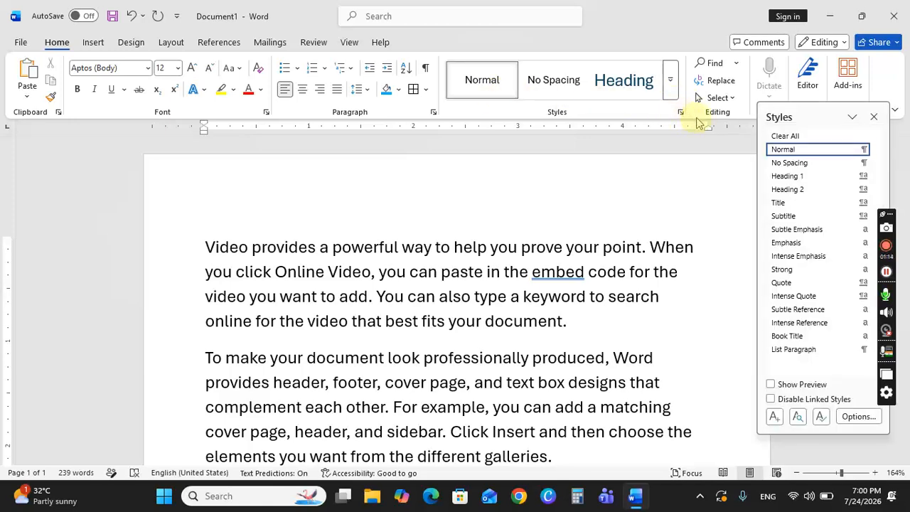
left_click(874, 117)
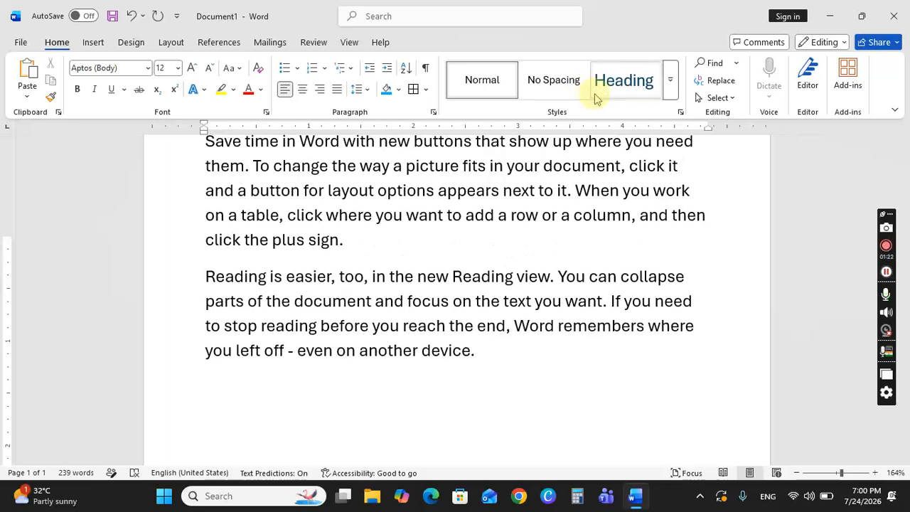
left_click(675, 94)
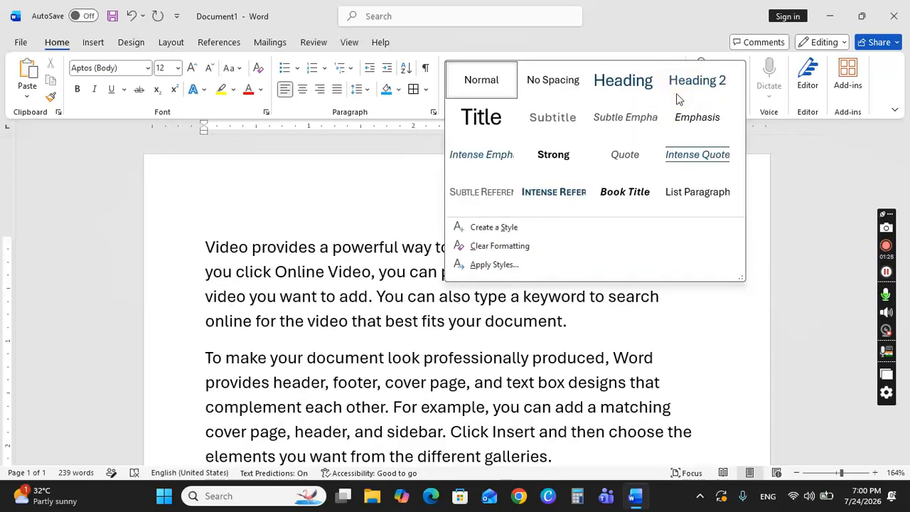
left_click(281, 184)
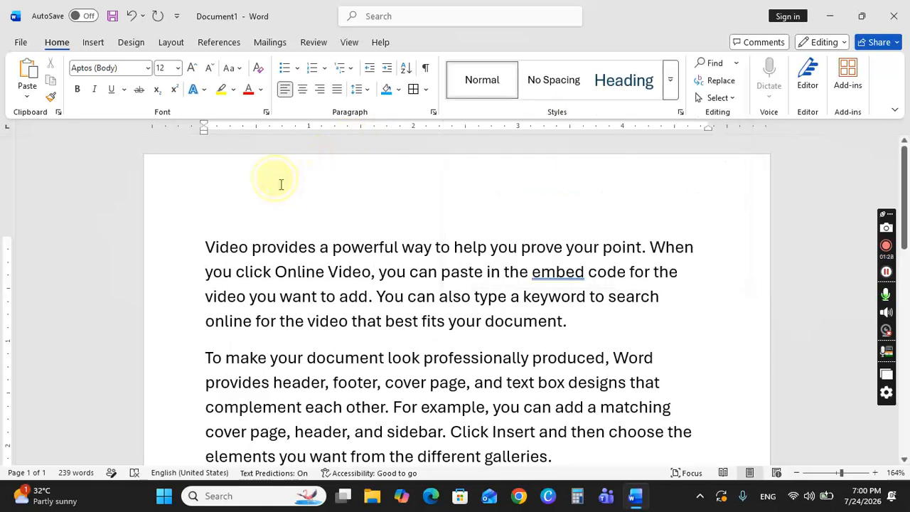
Step: Try the No Spacing style on the paragraph beginning "Video provides"
left_click_drag(190, 235, 547, 321)
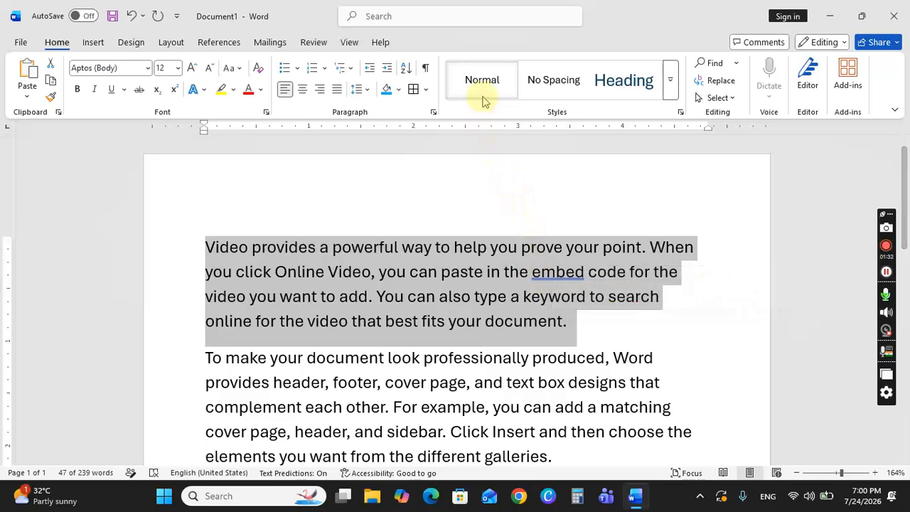
left_click(523, 83)
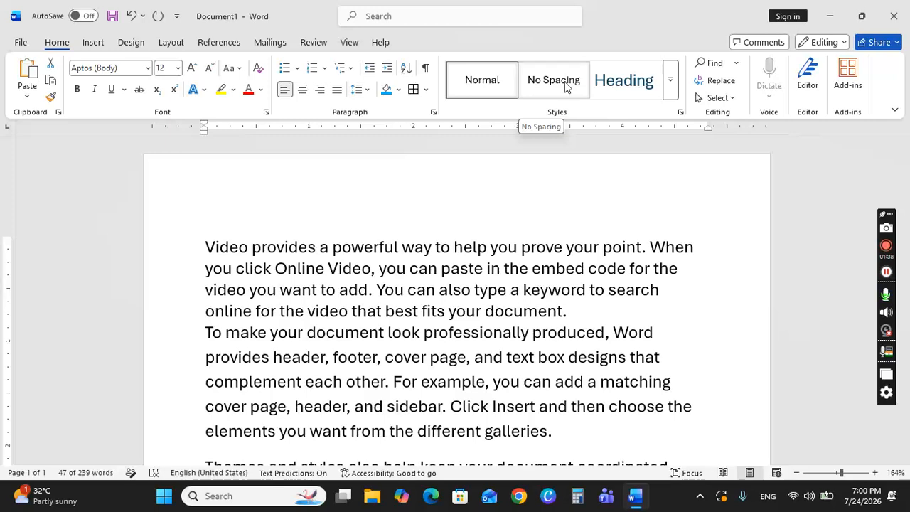
left_click(565, 87)
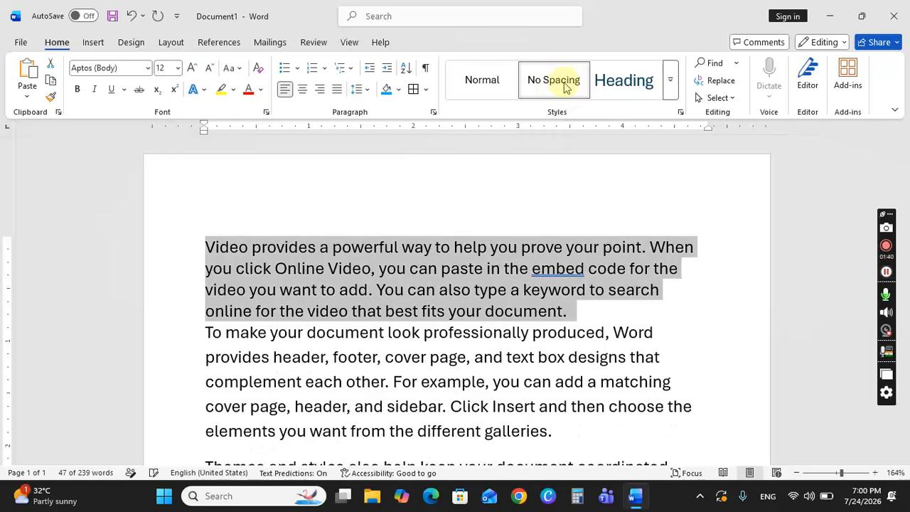
left_click(327, 382)
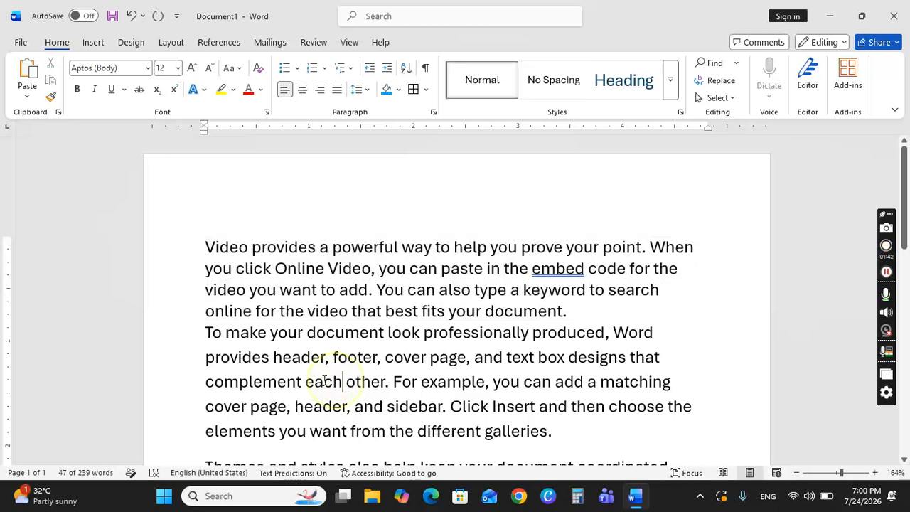
scroll(226, 362, "down", 3)
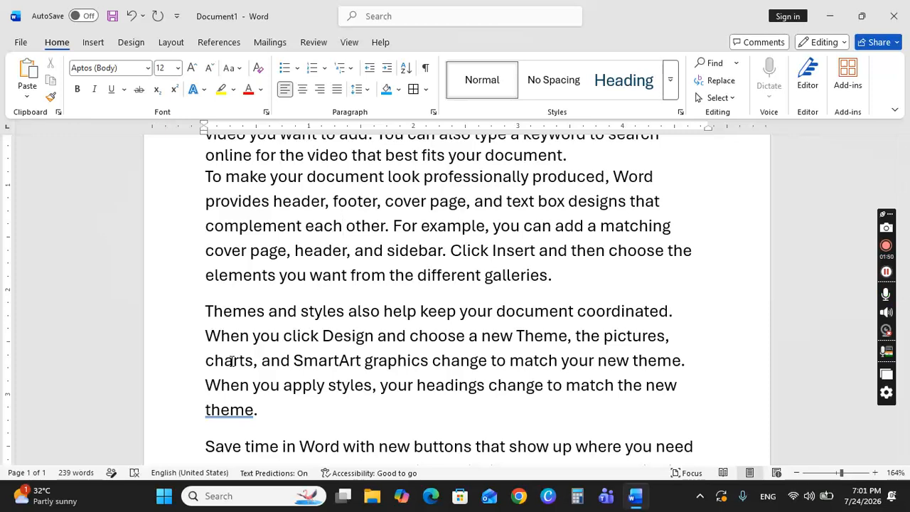
Step: Undo the No Spacing style on the document's opening paragraph and deselect it
key("ctrl+z")
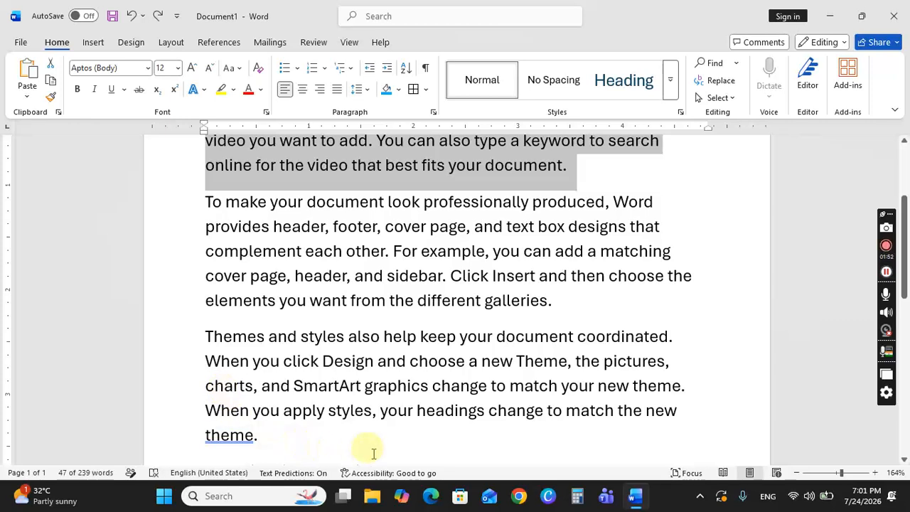
scroll(551, 291, "up", 3)
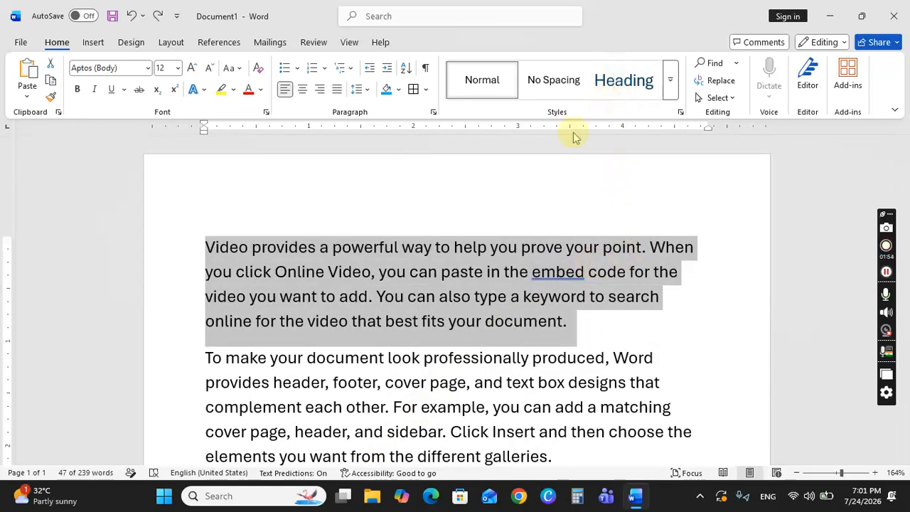
left_click(368, 203)
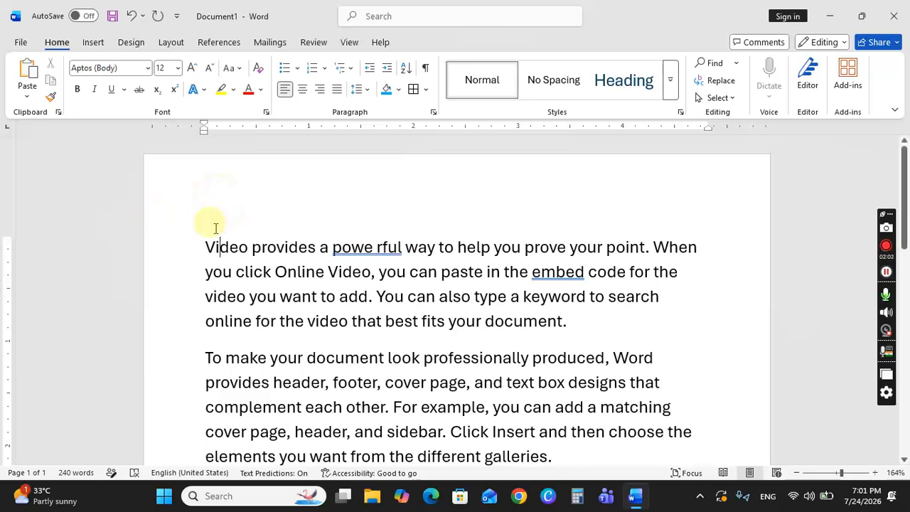
Step: Add two empty lines above the first paragraph and enter "Hello word" as the document's first line
left_click(367, 247)
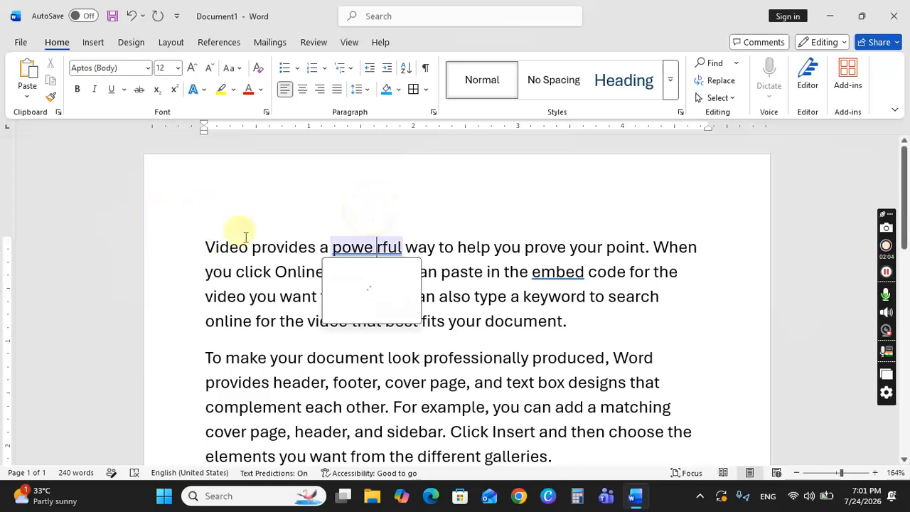
left_click(203, 243)
key("Return")
key("Return")
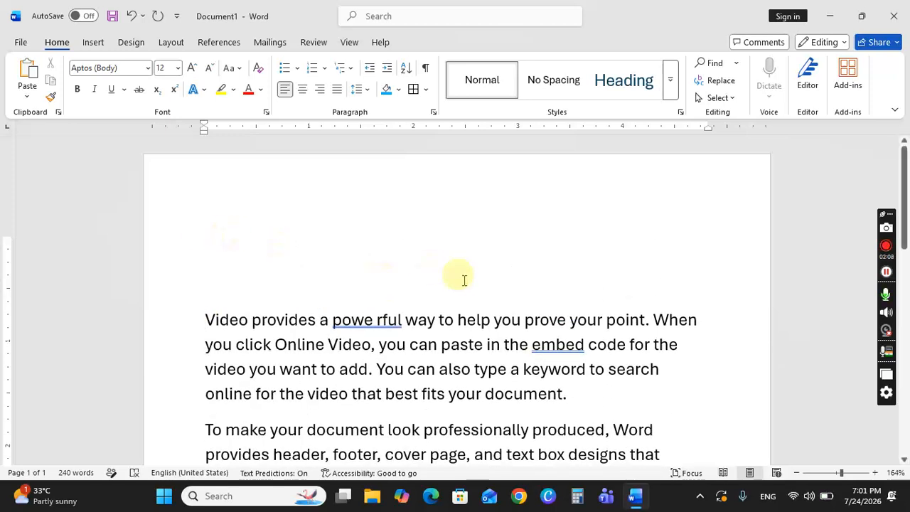
left_click(400, 253)
left_click(403, 259)
left_click(411, 260)
type("hello word")
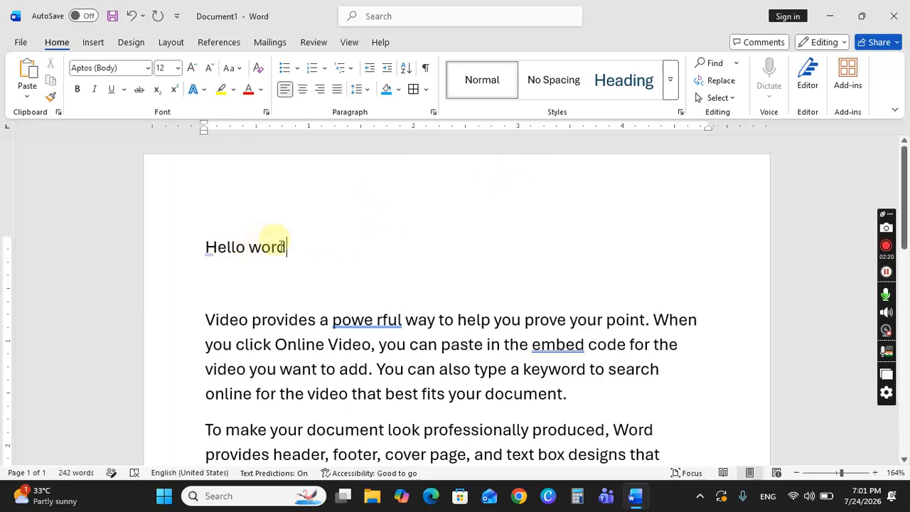
Step: Make the "Hello word" line bold and underlined
left_click_drag(291, 247, 164, 245)
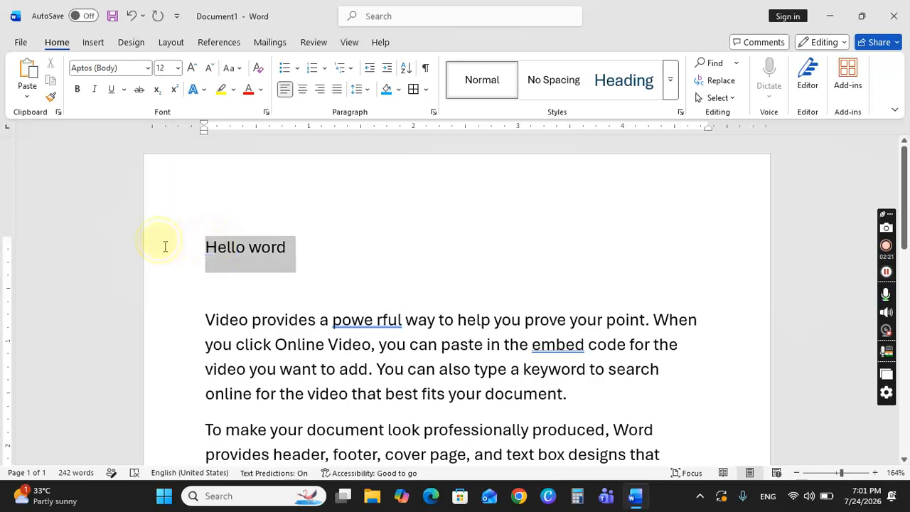
left_click(77, 90)
left_click(111, 90)
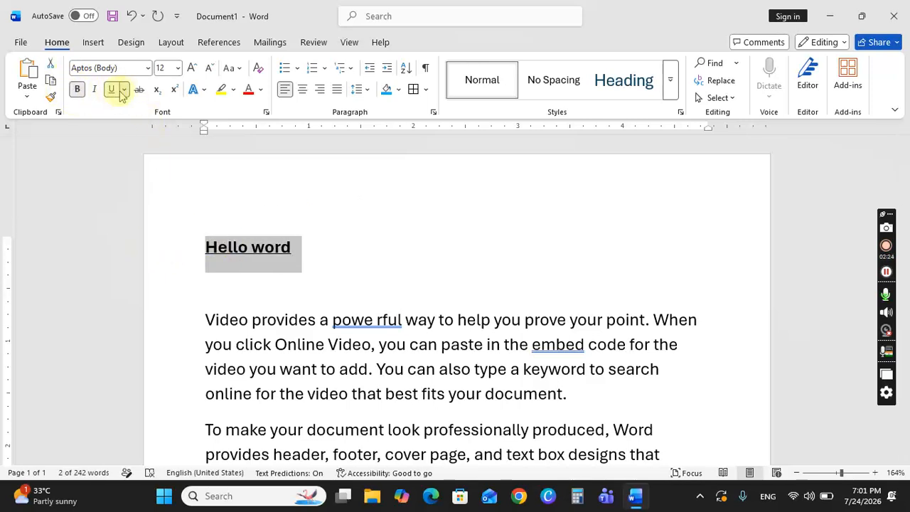
left_click(124, 90)
left_click(124, 141)
left_click(294, 250)
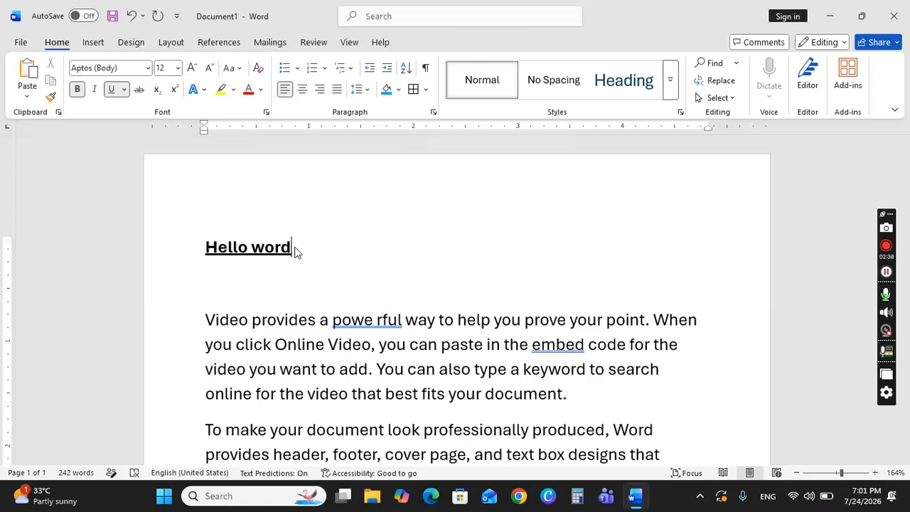
Step: Apply the Heading 1 style to the "Hello word" line
left_click_drag(299, 251, 215, 252)
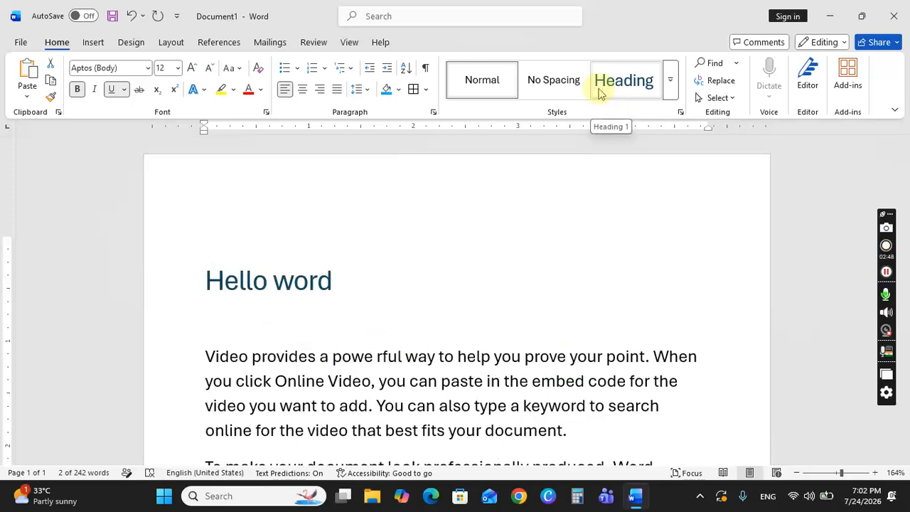
left_click(623, 86)
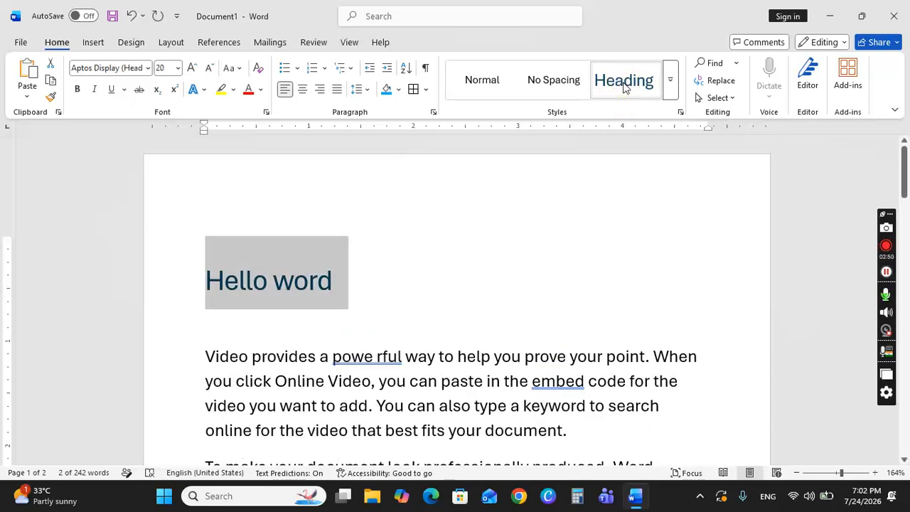
left_click(361, 282)
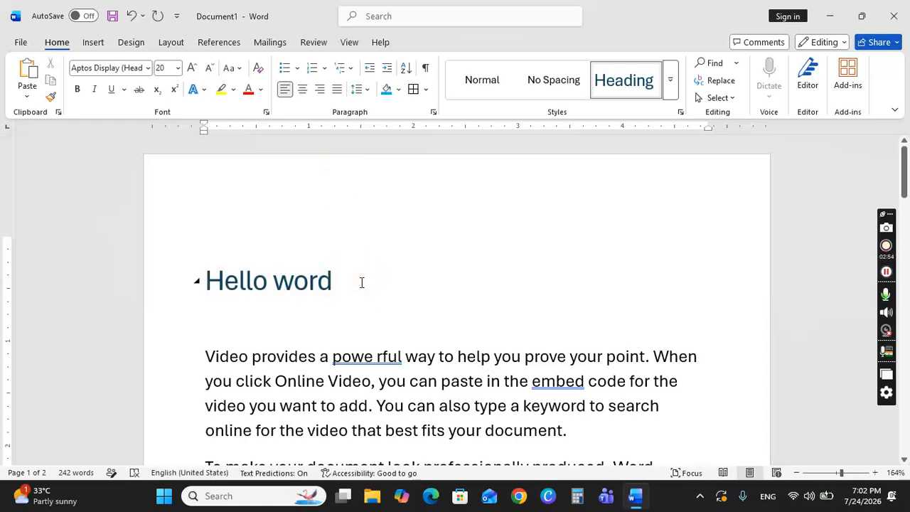
left_click(332, 354)
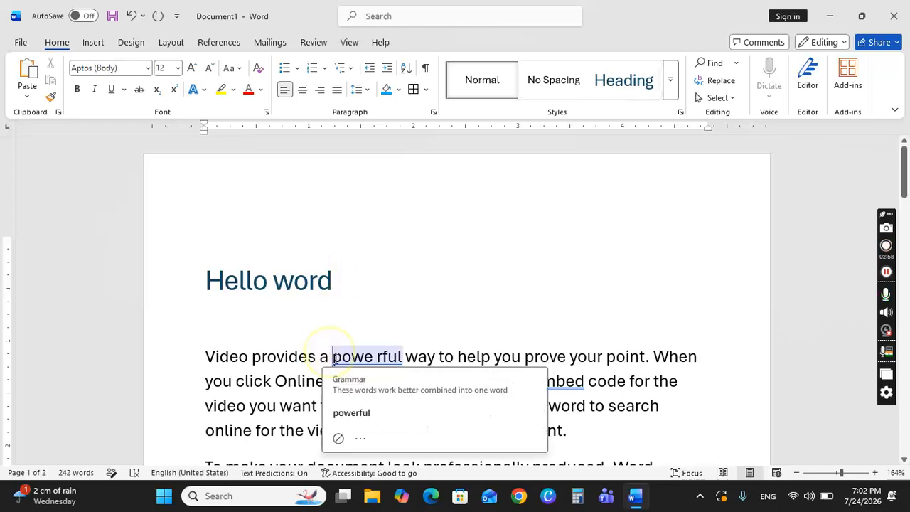
left_click(276, 333)
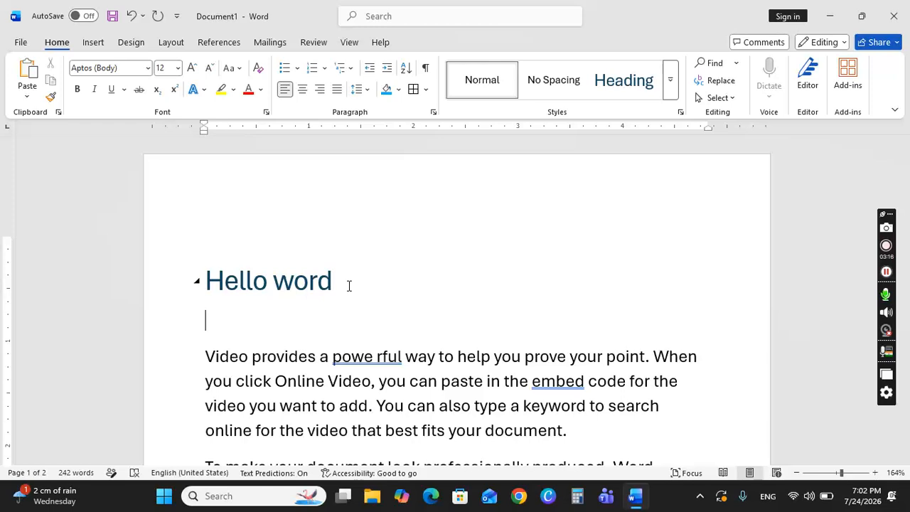
left_click(347, 280)
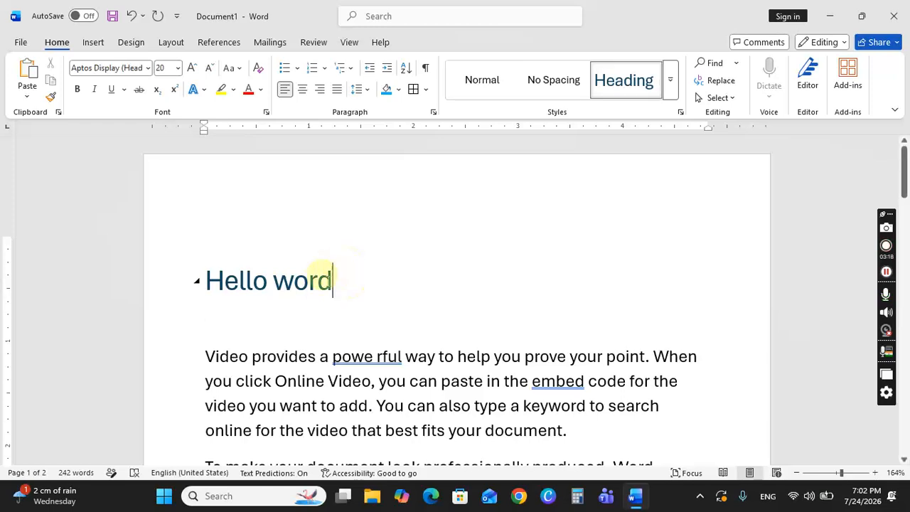
Step: Split the second body paragraph after "To make your document" so that phrase stands on its own line
scroll(309, 281, "down", 3)
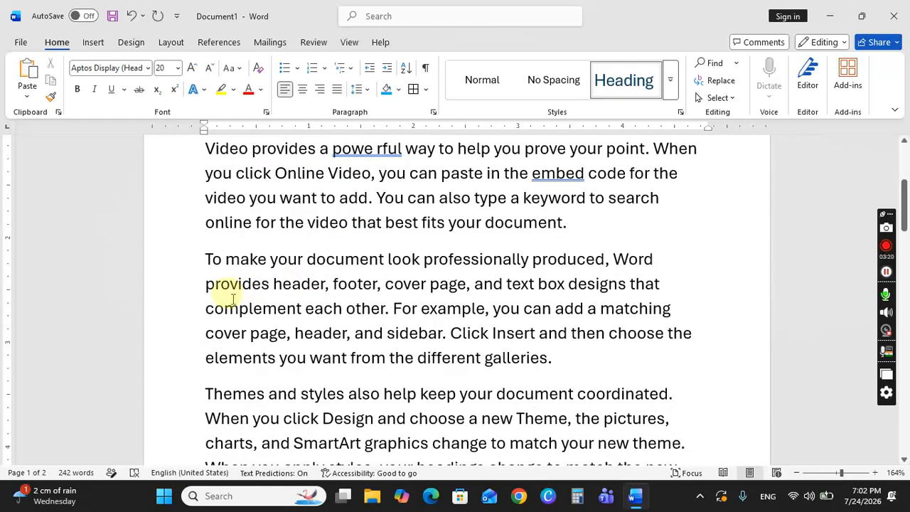
left_click_drag(193, 254, 337, 265)
left_click(382, 261)
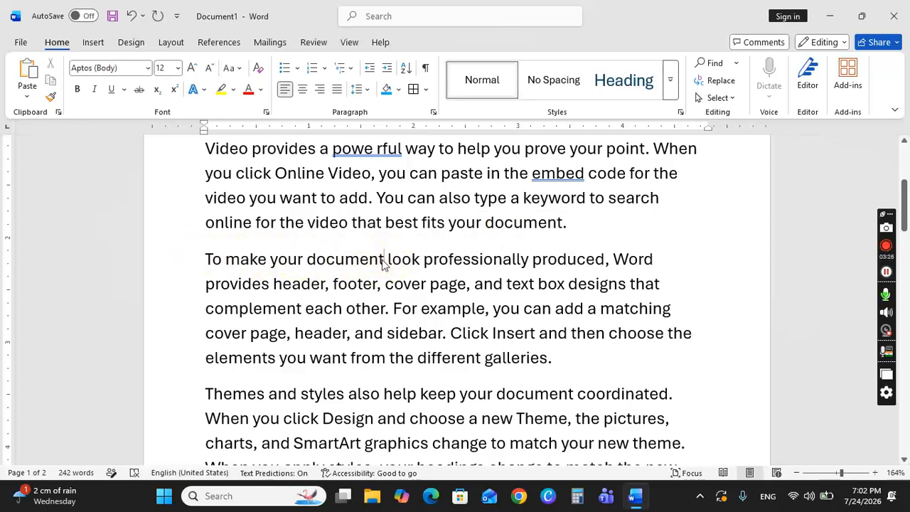
key("Return")
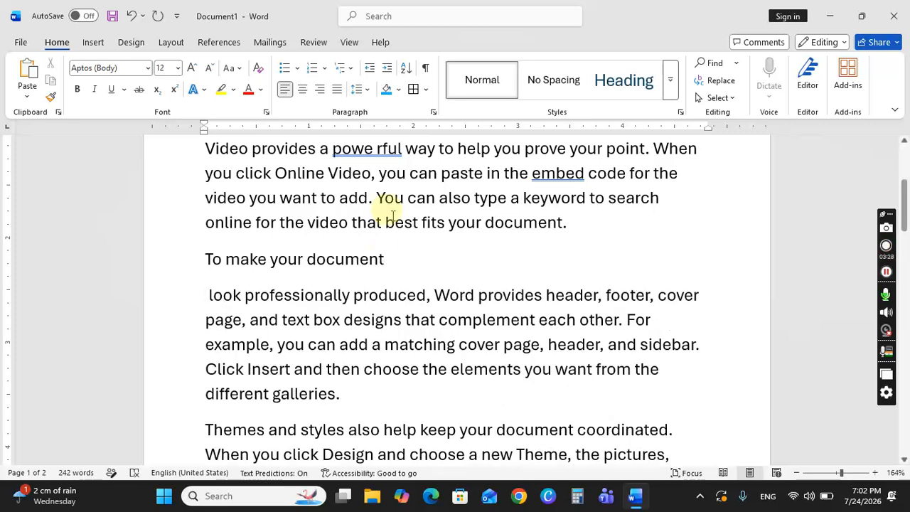
Step: Apply the Heading 2 style to the "To make your document" line
left_click_drag(390, 264, 149, 248)
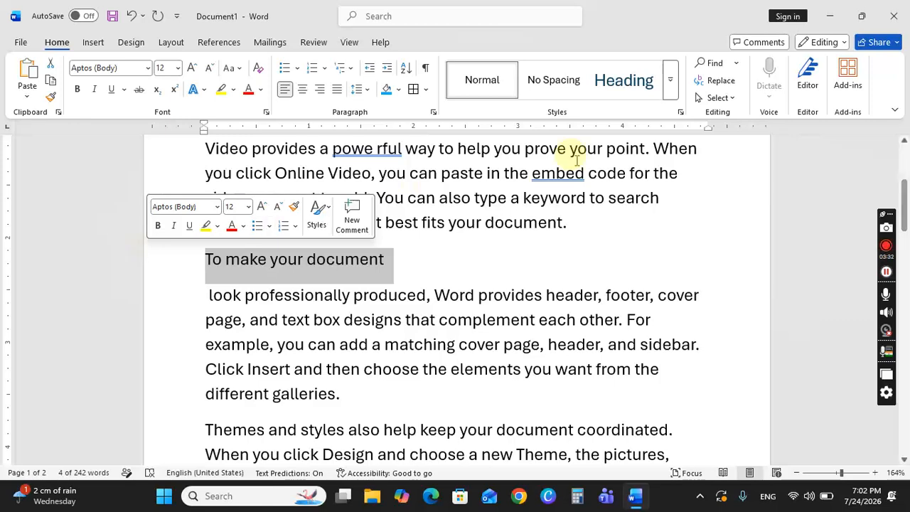
left_click(670, 81)
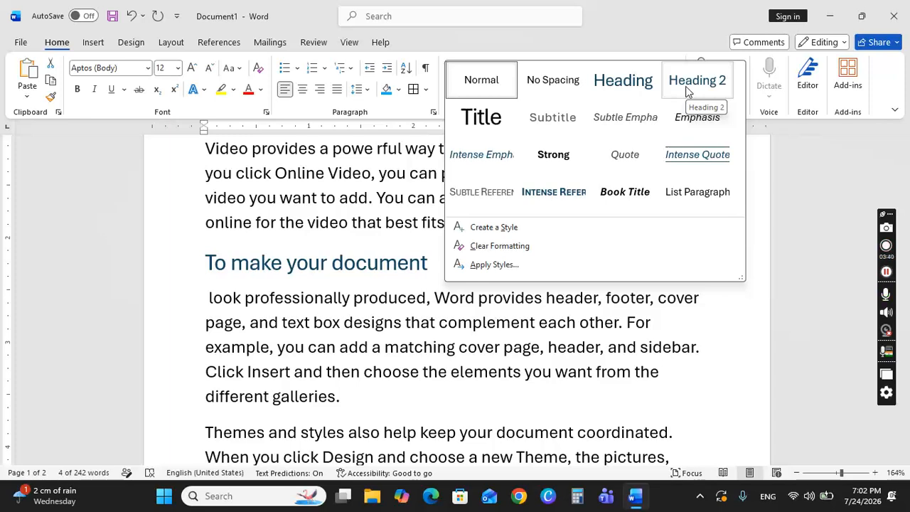
left_click(687, 89)
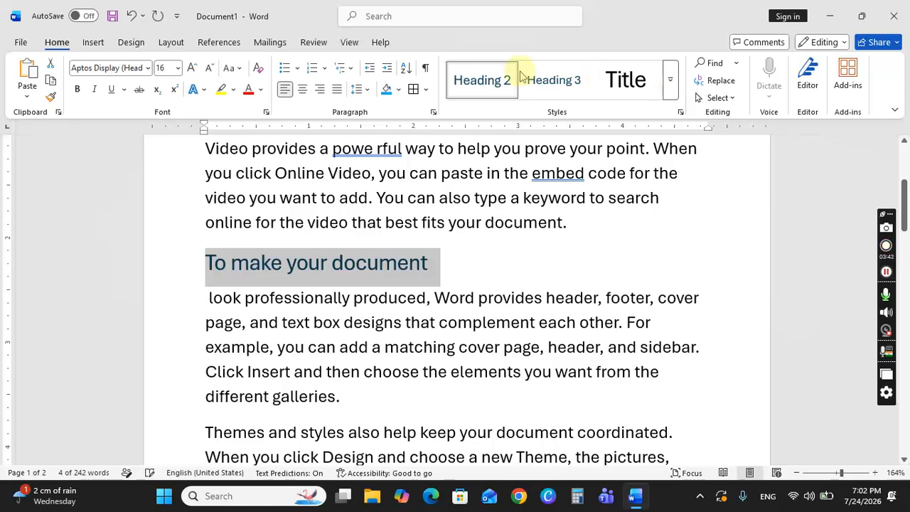
left_click(428, 260)
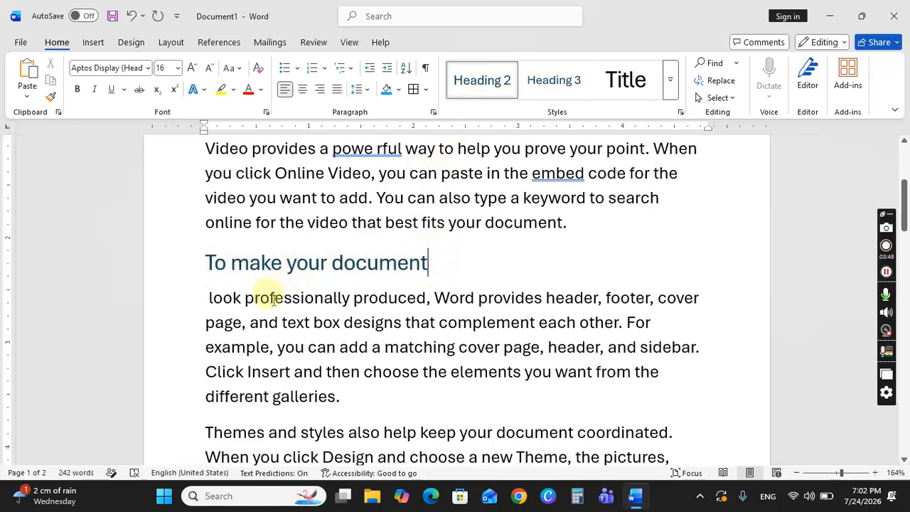
Step: Split the third body paragraph after "Themes and styles" so that phrase stands on its own line
scroll(267, 293, "down", 2)
left_click_drag(207, 327, 348, 345)
left_click(347, 329)
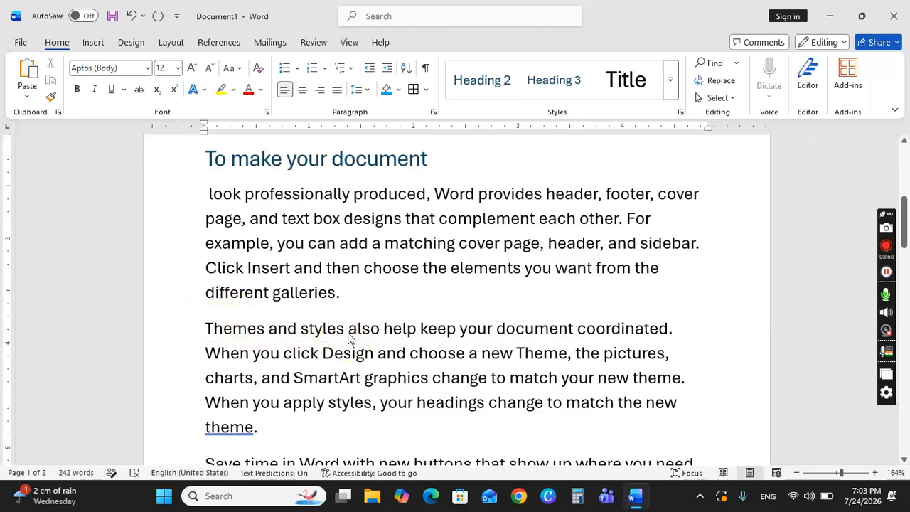
key("Return")
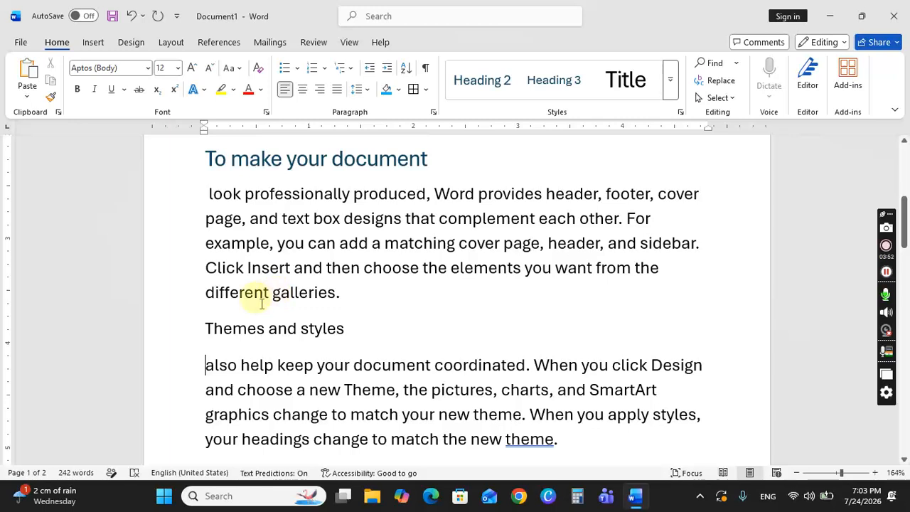
Step: Apply the Heading 3 style to the "Themes and styles" line
left_click_drag(349, 339, 206, 325)
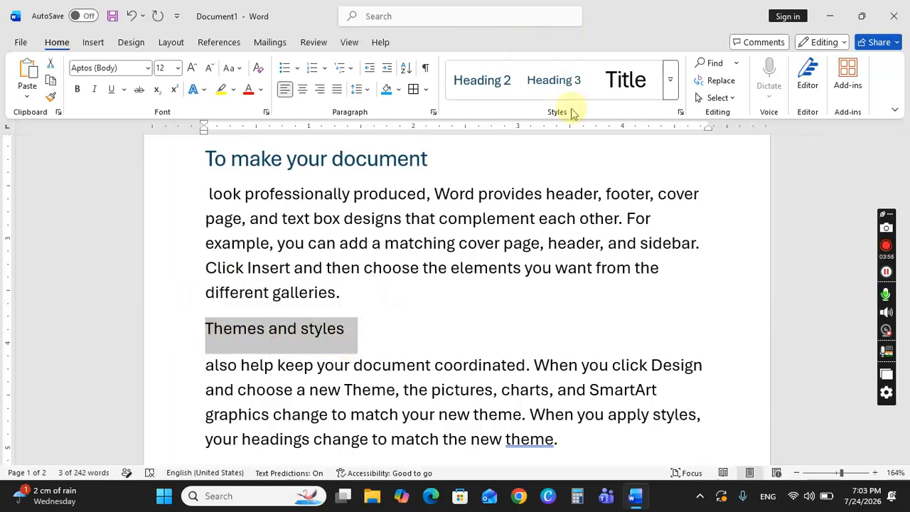
left_click(562, 83)
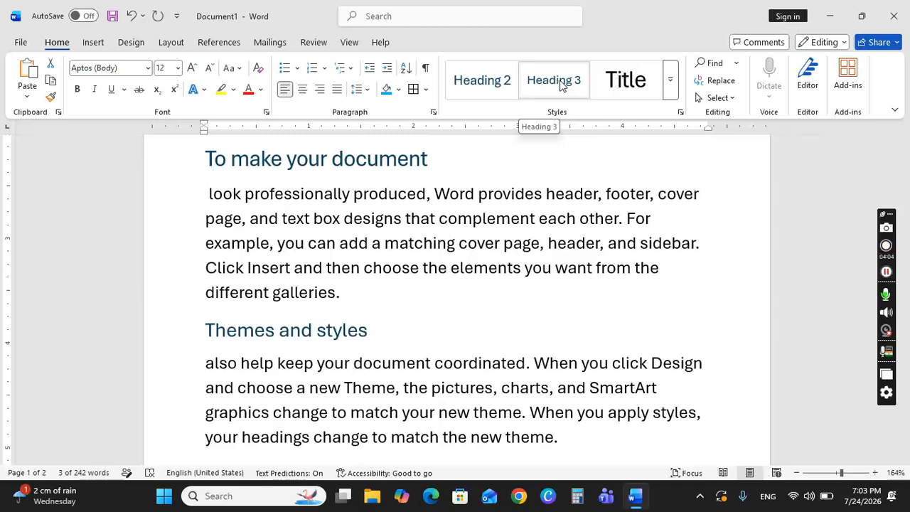
left_click(560, 83)
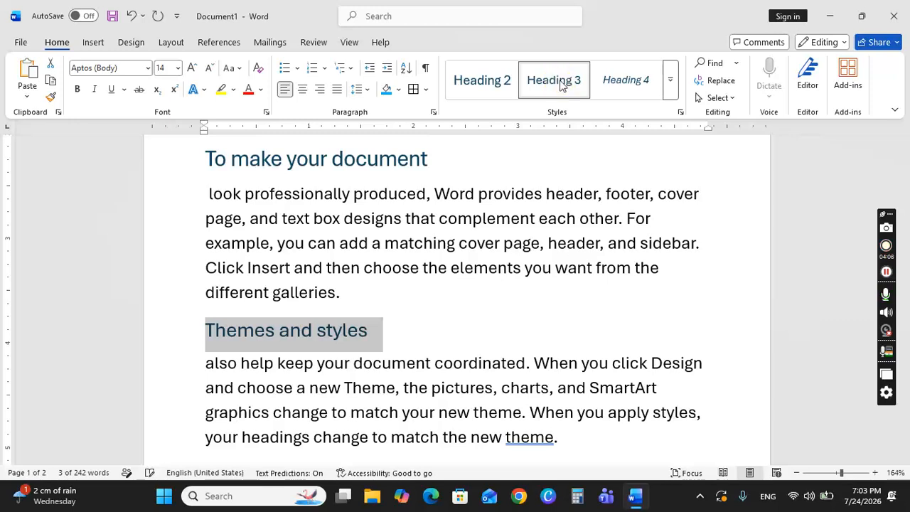
left_click(364, 332)
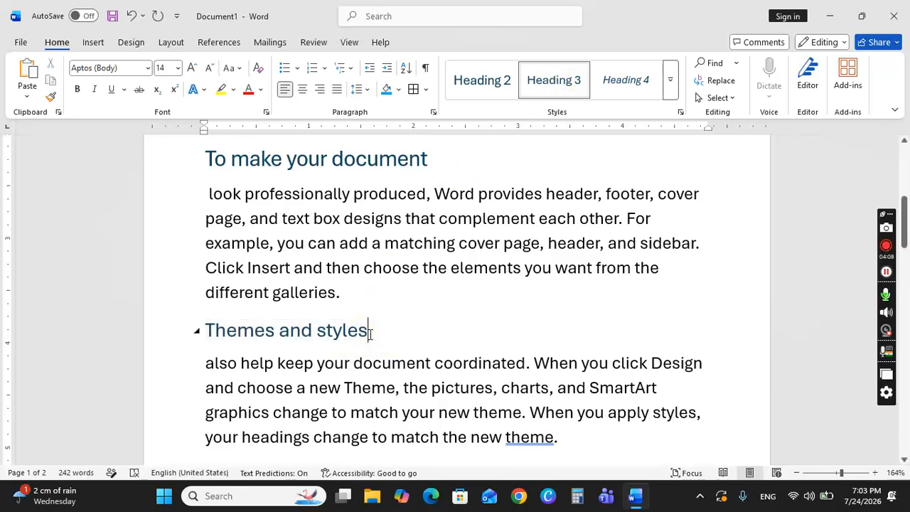
scroll(376, 331, "up", 3)
scroll(375, 331, "down", 3)
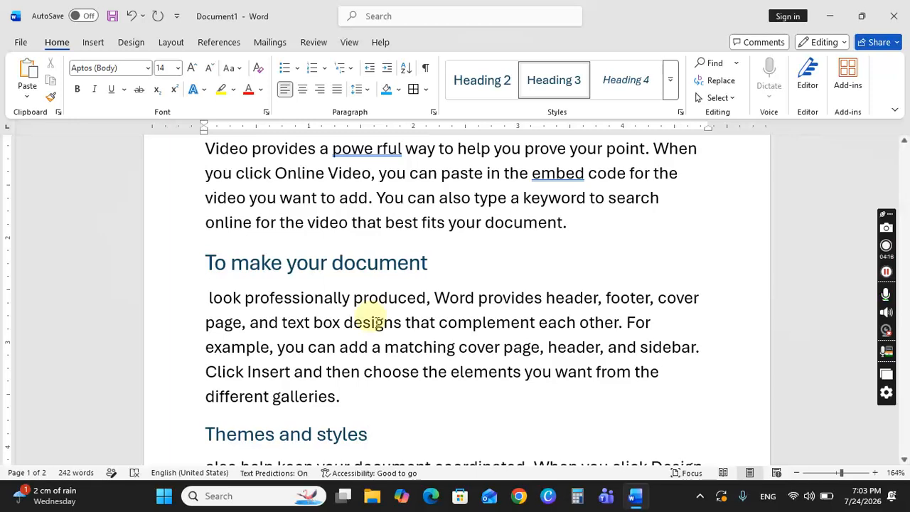
Step: Change the "Themes and styles" line to the Title style
left_click(669, 81)
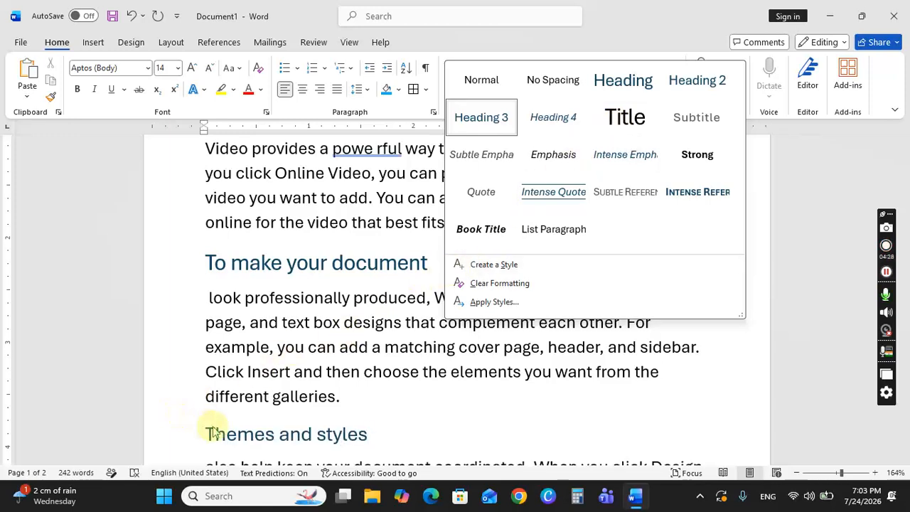
left_click(640, 125)
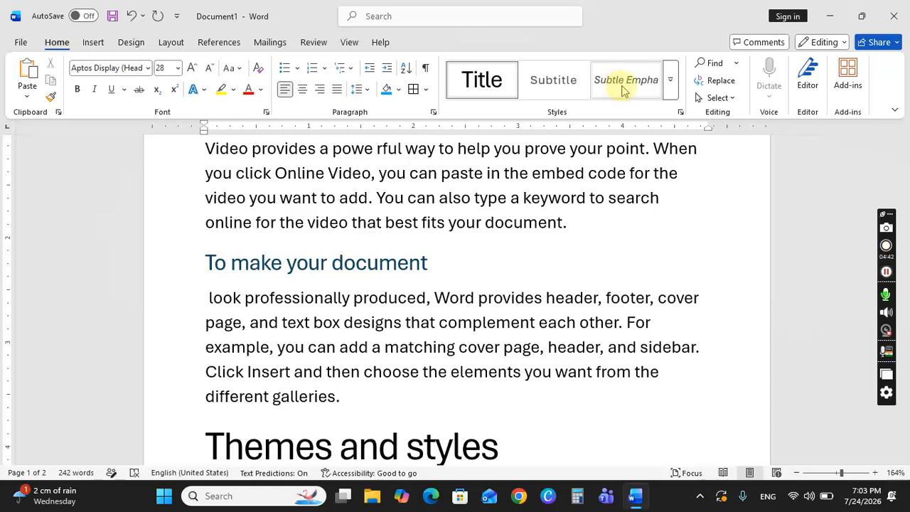
Step: Clear all formatting from the "Themes and styles" line
left_click(669, 89)
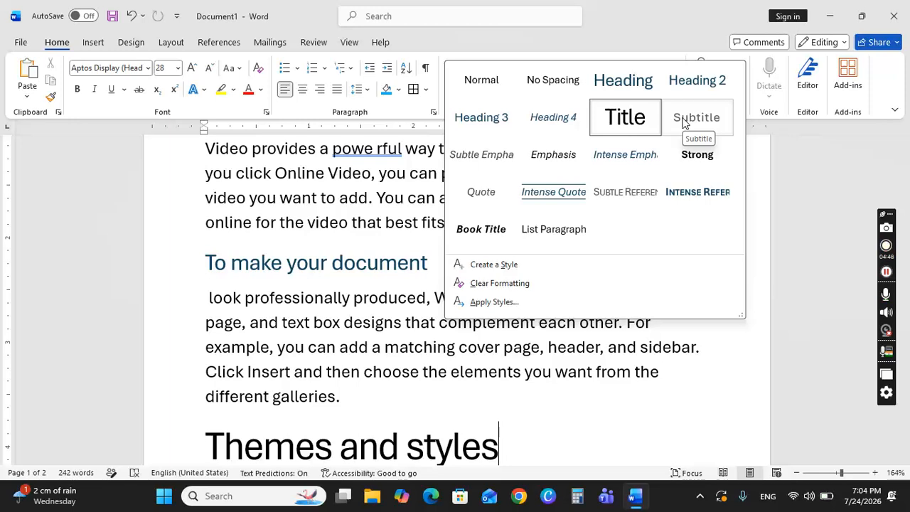
left_click(505, 266)
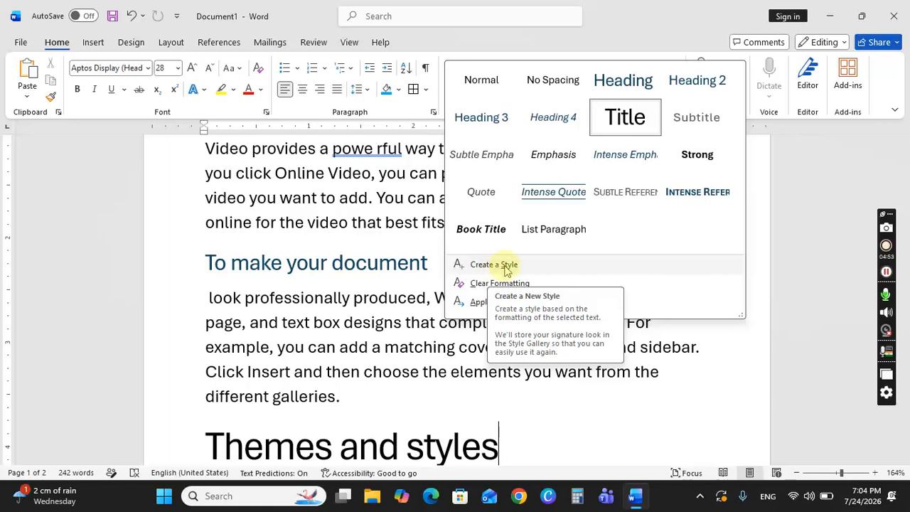
left_click(483, 284)
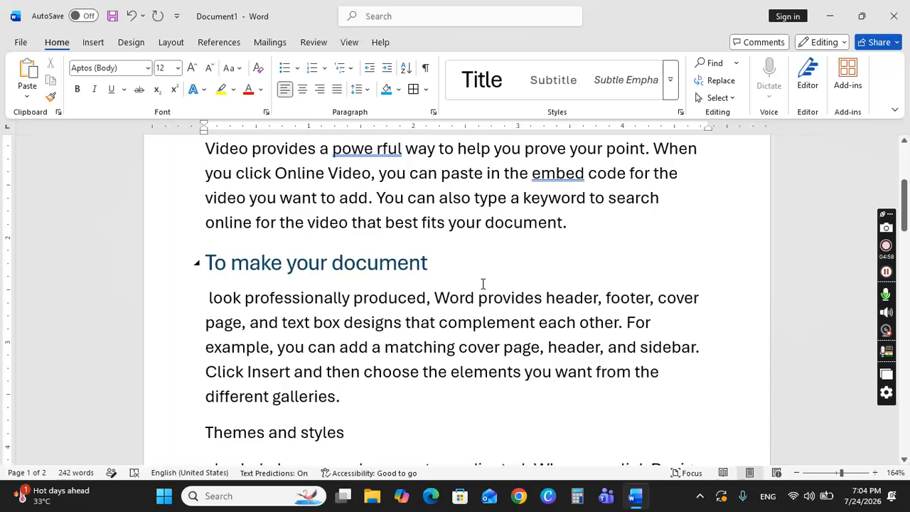
Step: View the Apply Styles options for the "Themes and styles" line and close them without applying a style
left_click(669, 93)
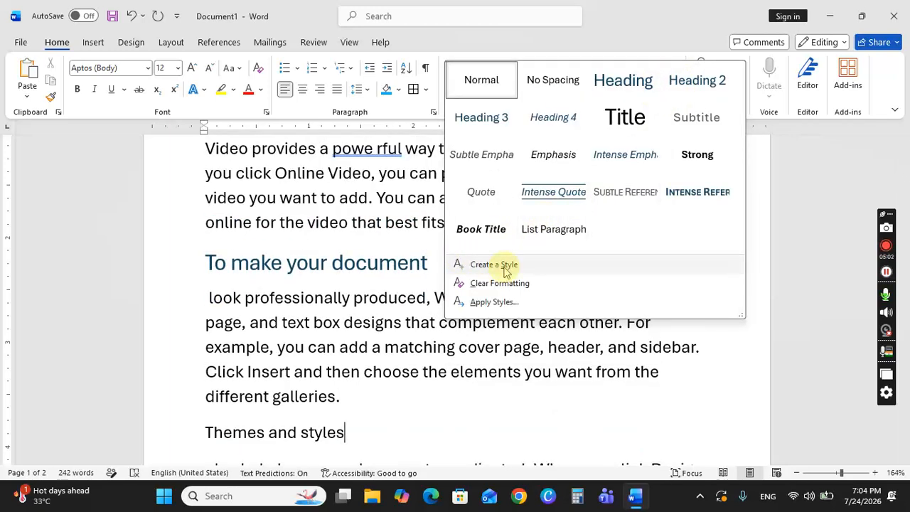
left_click(500, 307)
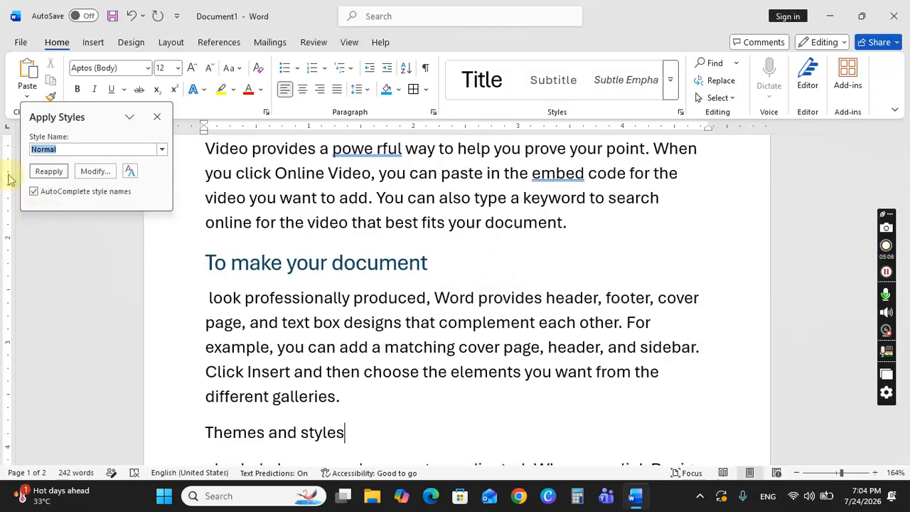
left_click(73, 151)
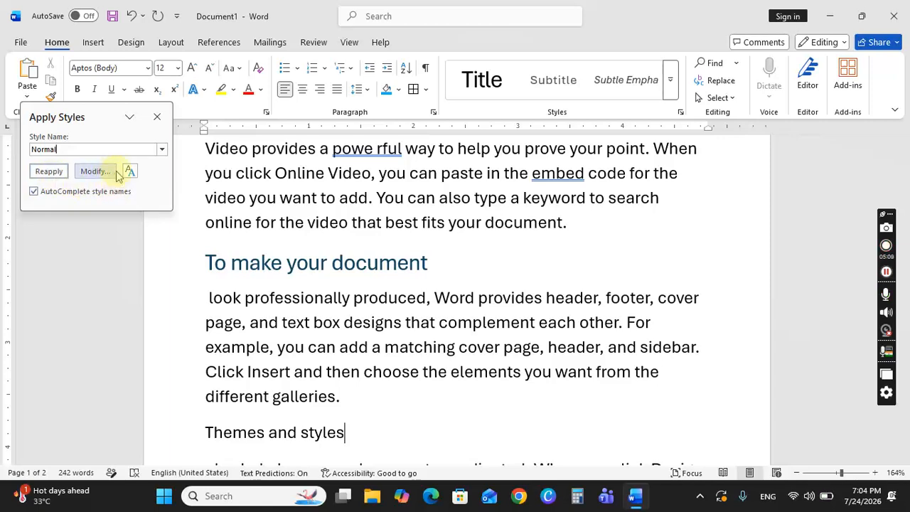
left_click(158, 118)
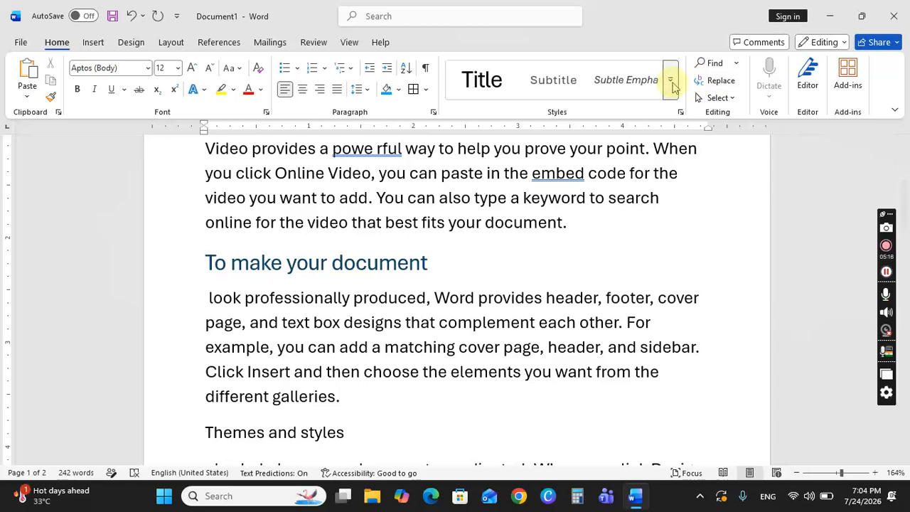
Step: Open the document navigation for finding text and look through its Headings, Pages and Results views
left_click(726, 65)
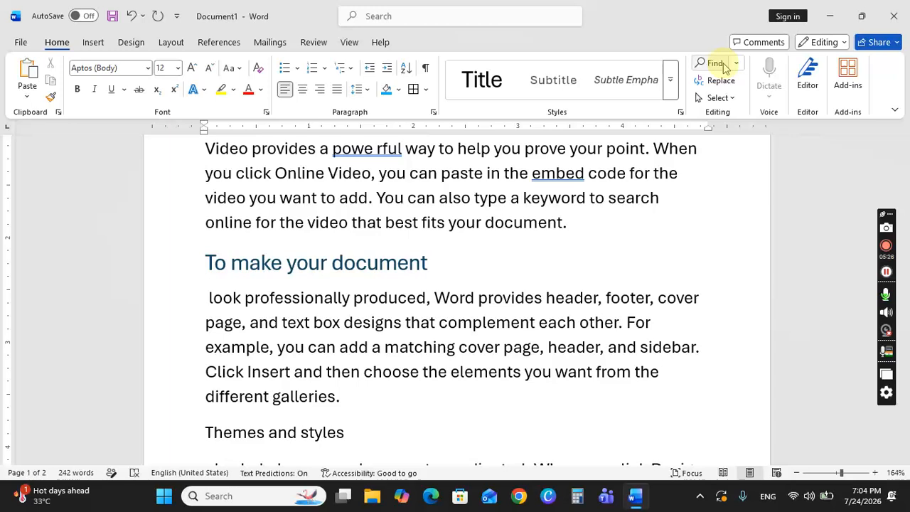
left_click(725, 65)
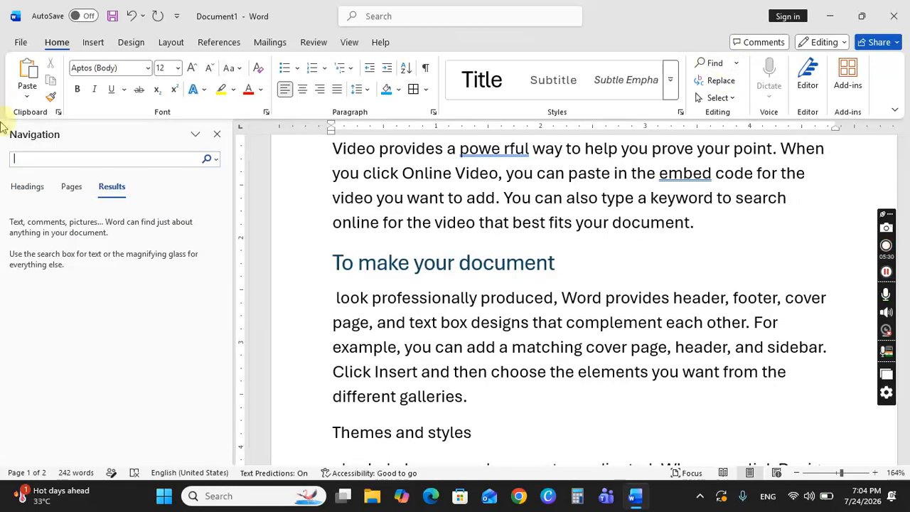
left_click(106, 197)
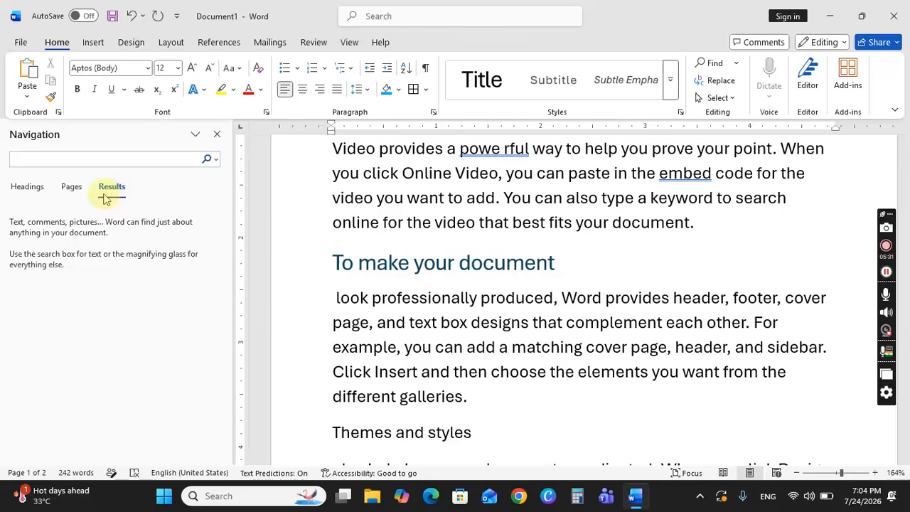
left_click(28, 188)
left_click(71, 187)
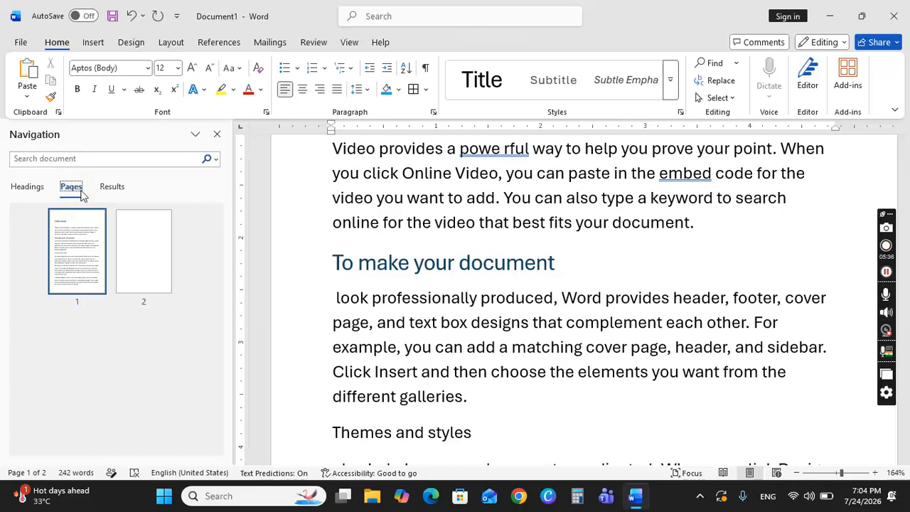
left_click(114, 190)
Step: Search the document for "to", review the highlighted matches in the text, and close the navigation
left_click(28, 159)
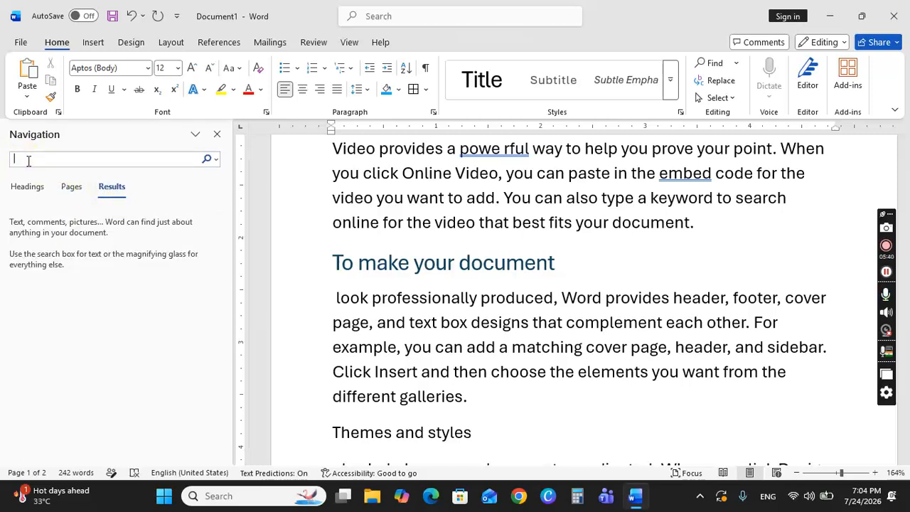
type("to")
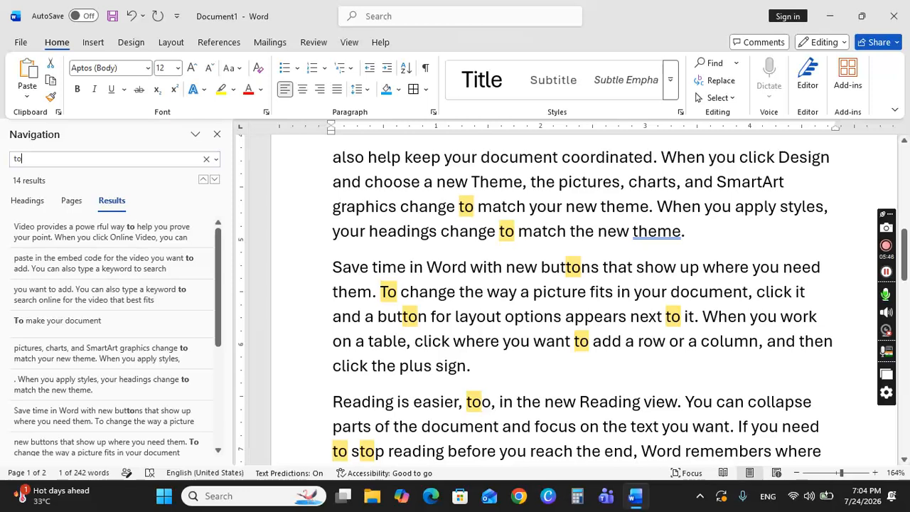
scroll(421, 320, "up", 5)
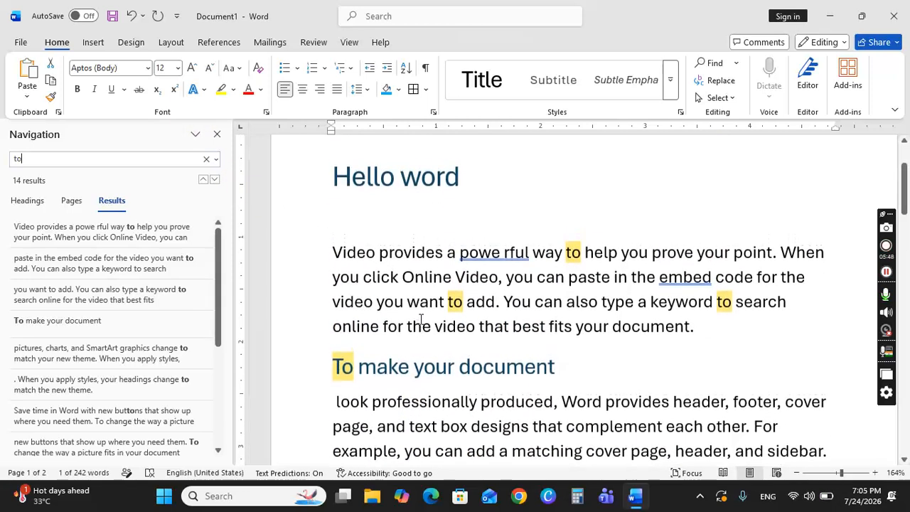
scroll(421, 320, "up", 1)
scroll(416, 323, "down", 3)
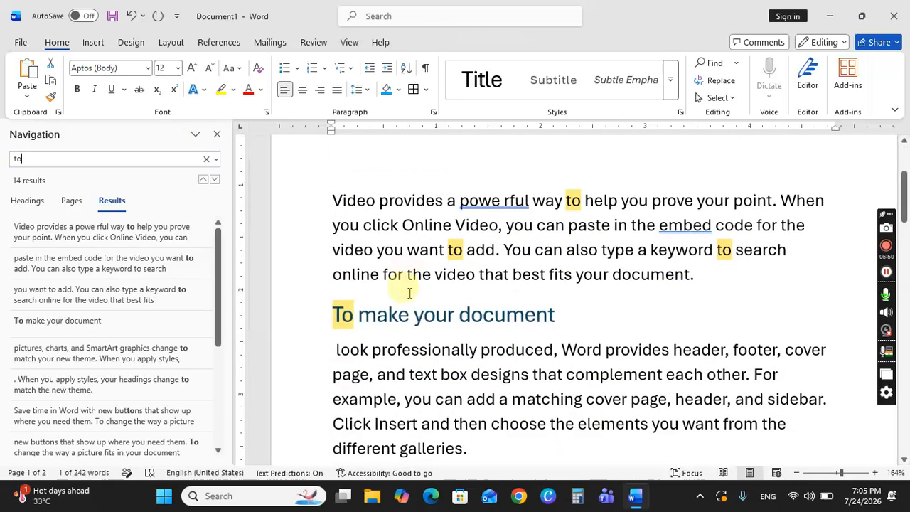
scroll(410, 288, "down", 10)
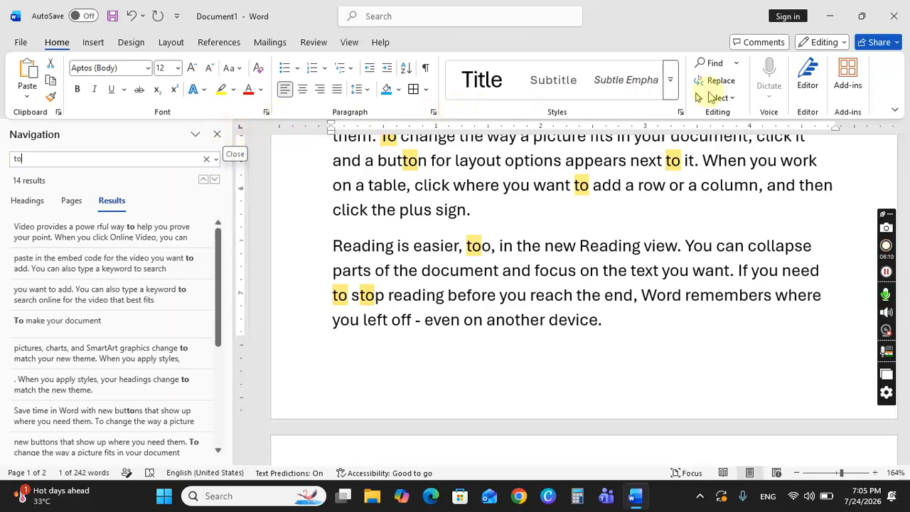
left_click(217, 133)
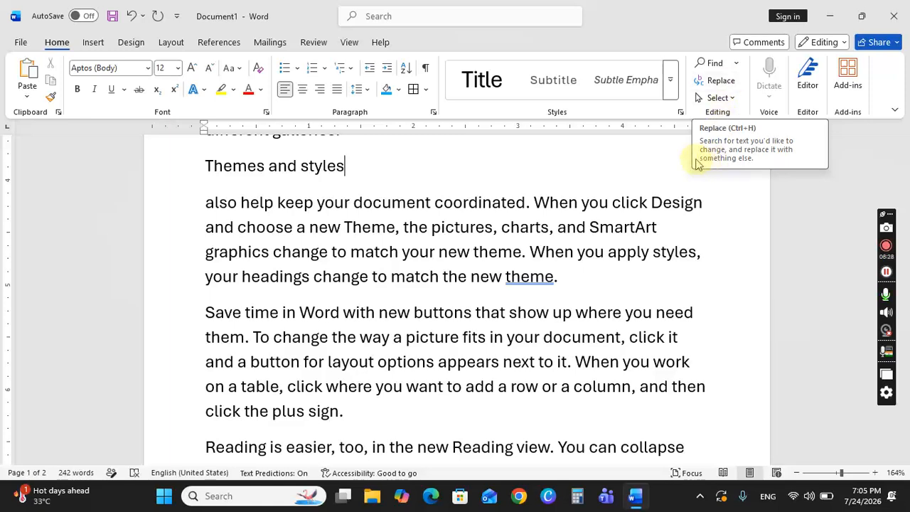
Step: Replace four consecutive occurrences of "to" with "the" one at a time, starting in the paragraph below "Themes and styles"
left_click(706, 81)
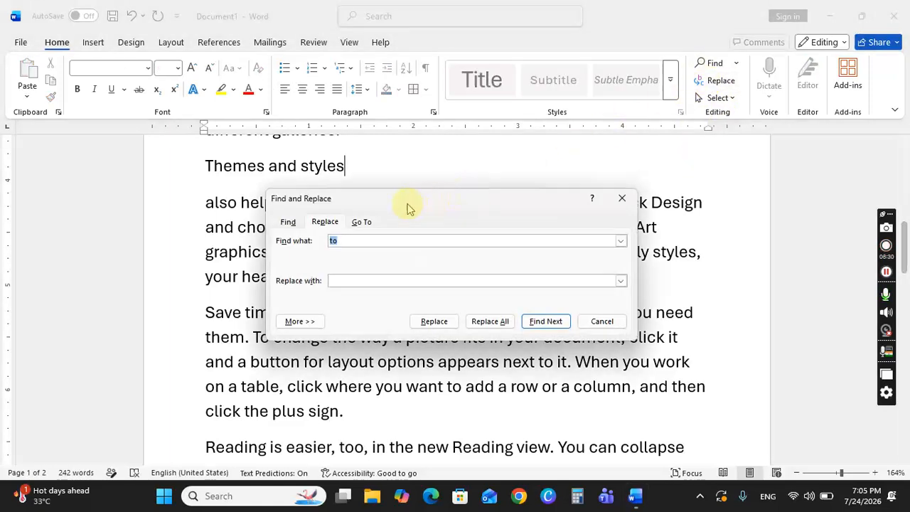
left_click(340, 280)
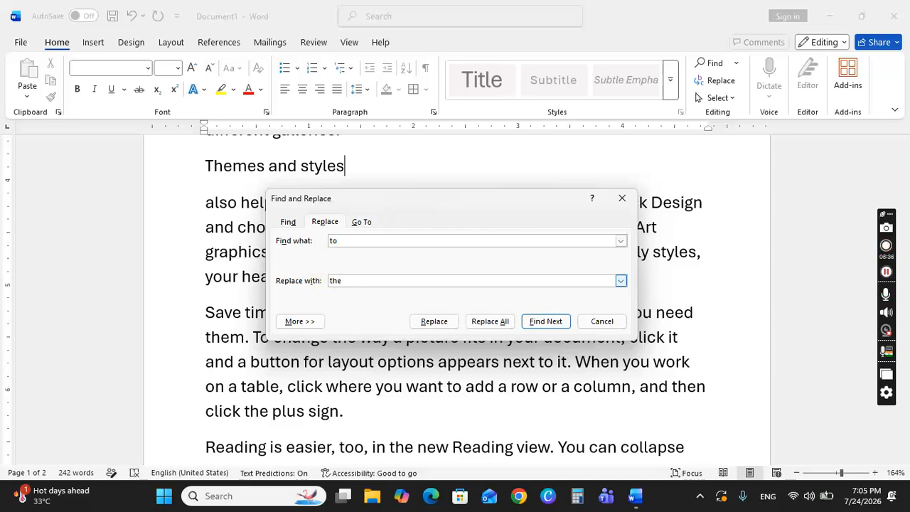
type("the")
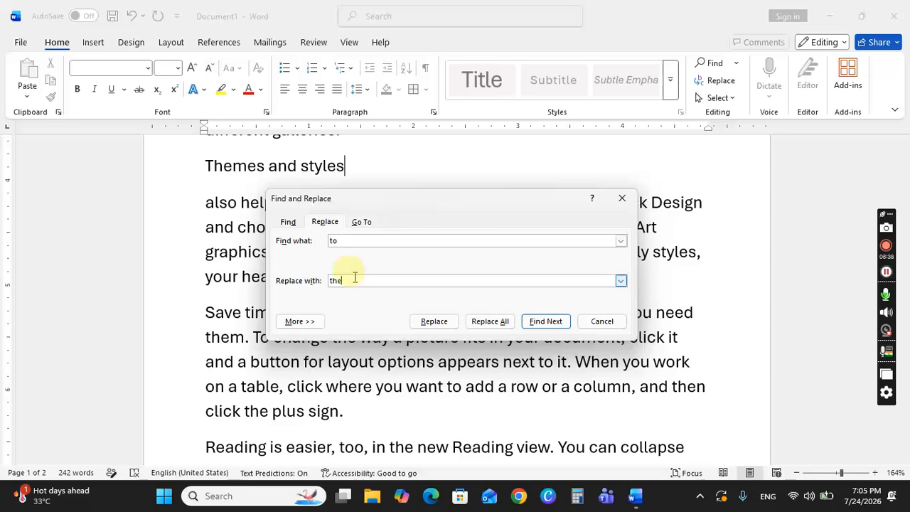
left_click(481, 324)
left_click(433, 322)
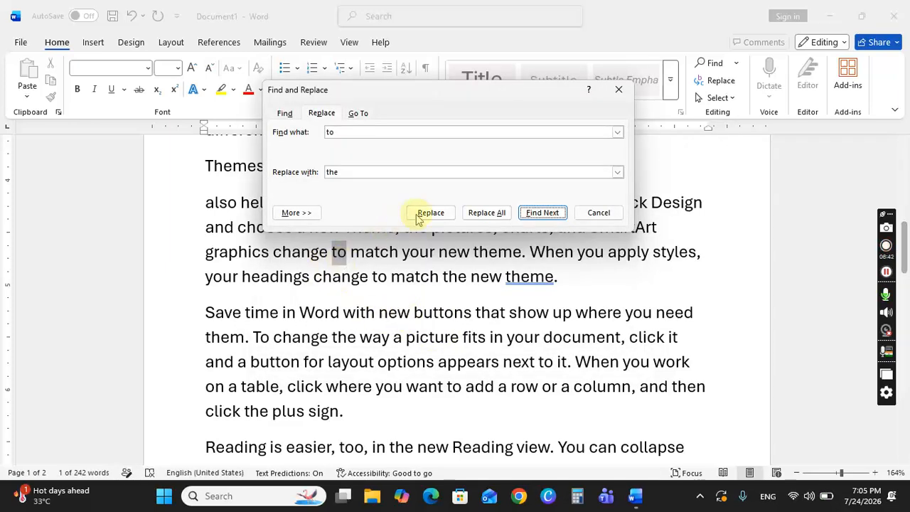
left_click(441, 215)
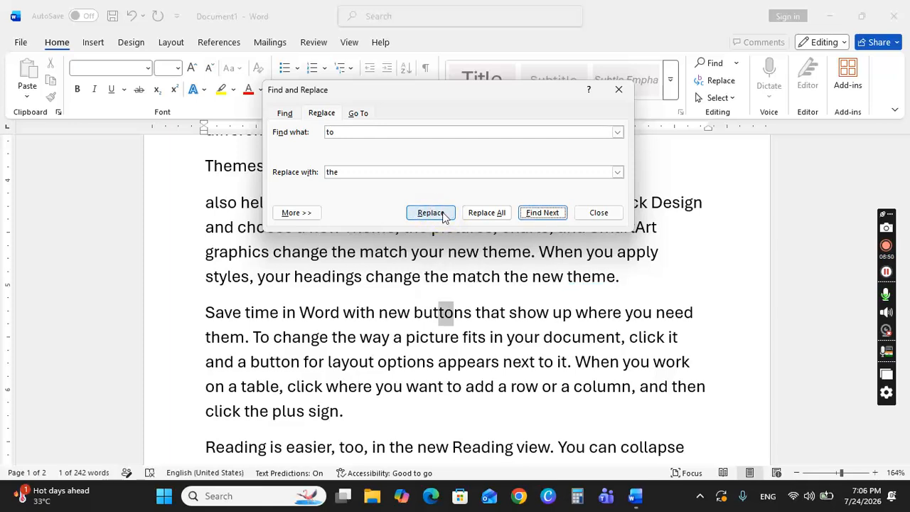
left_click(442, 215)
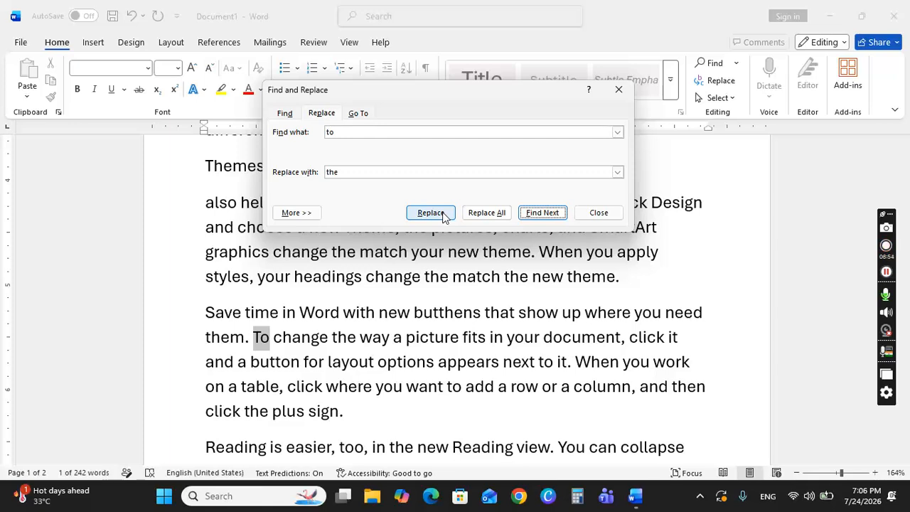
left_click(443, 215)
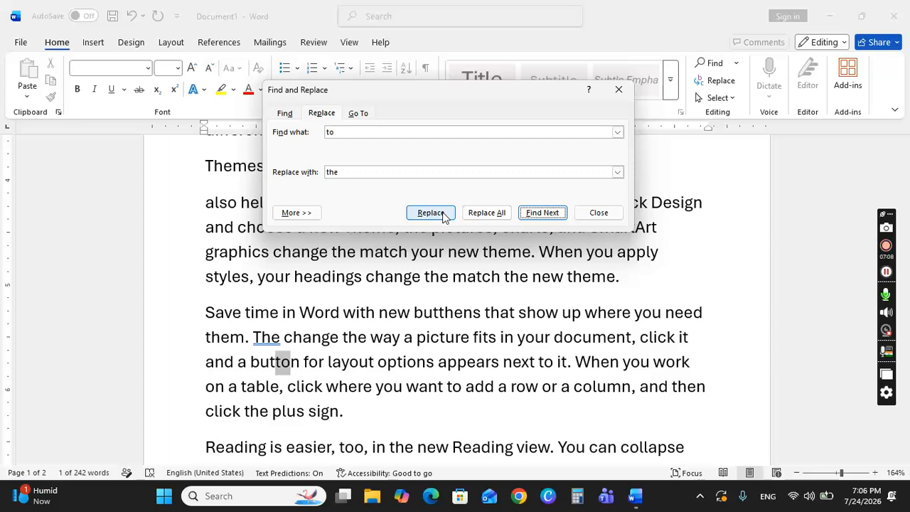
Step: Replace all remaining occurrences of "to" with "the" throughout the document
left_click(474, 213)
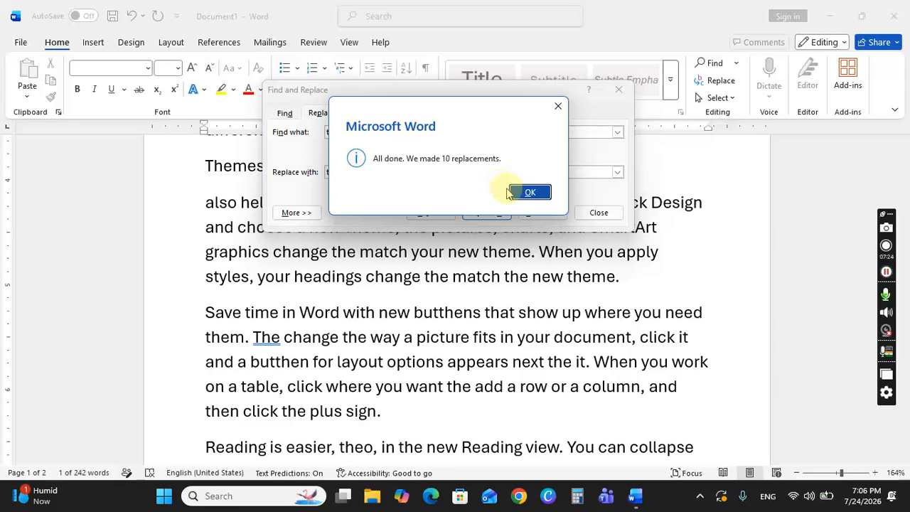
left_click(530, 192)
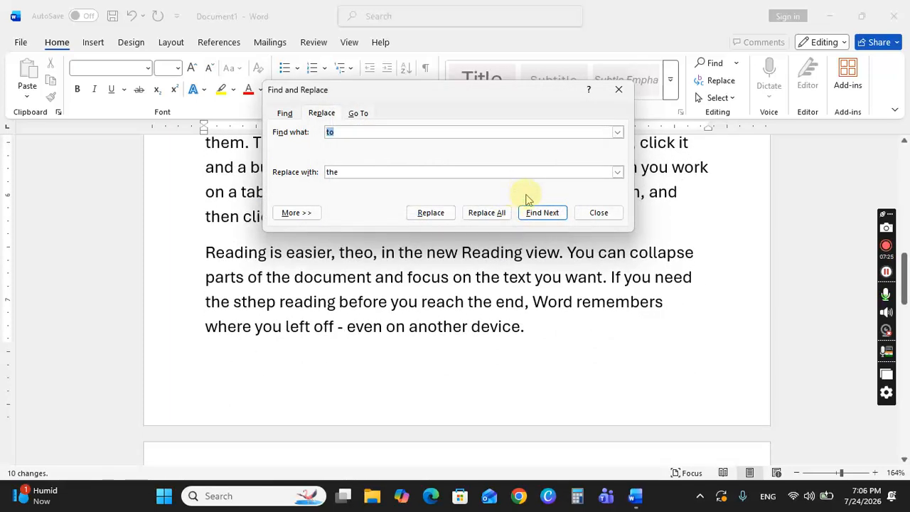
Step: Finish the find-and-replace session and select the entire document's content
left_click(616, 91)
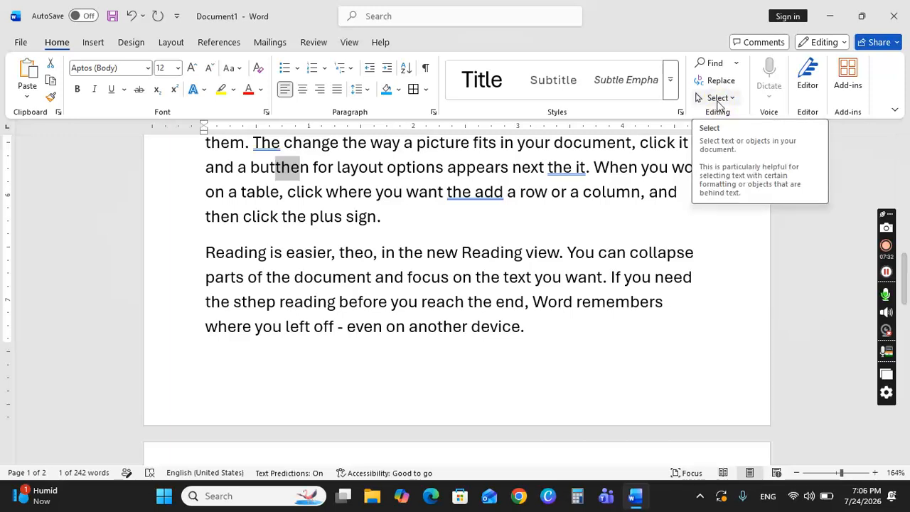
left_click(720, 103)
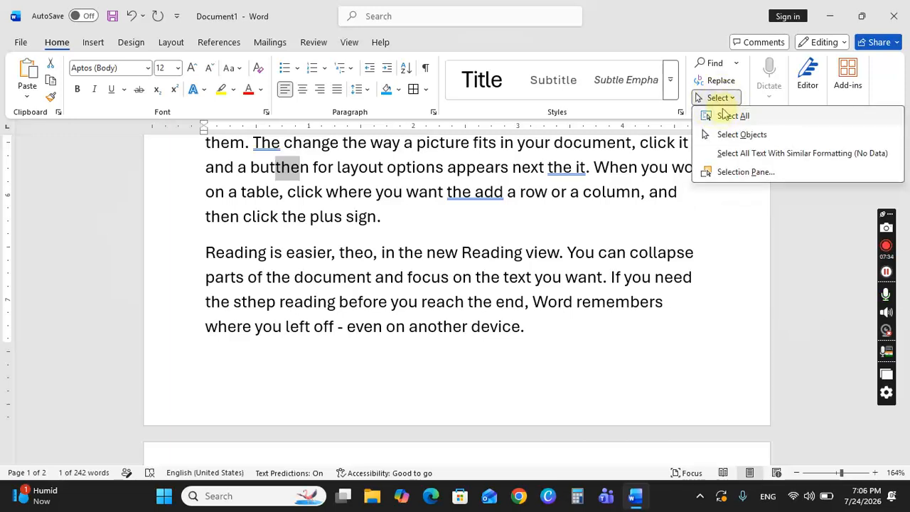
left_click(734, 118)
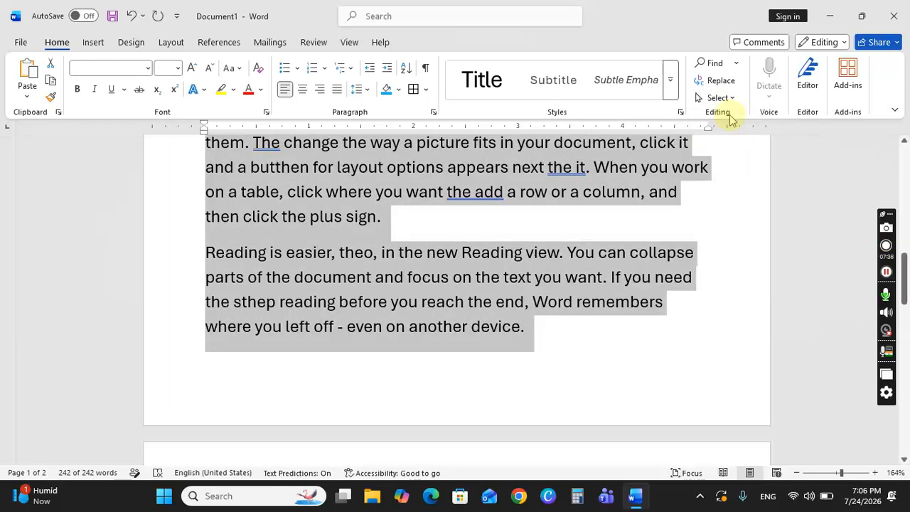
Step: Try the Select Objects mode, and return to the text with the cursor at the end of the paragraph below the first heading
left_click(719, 98)
left_click(732, 135)
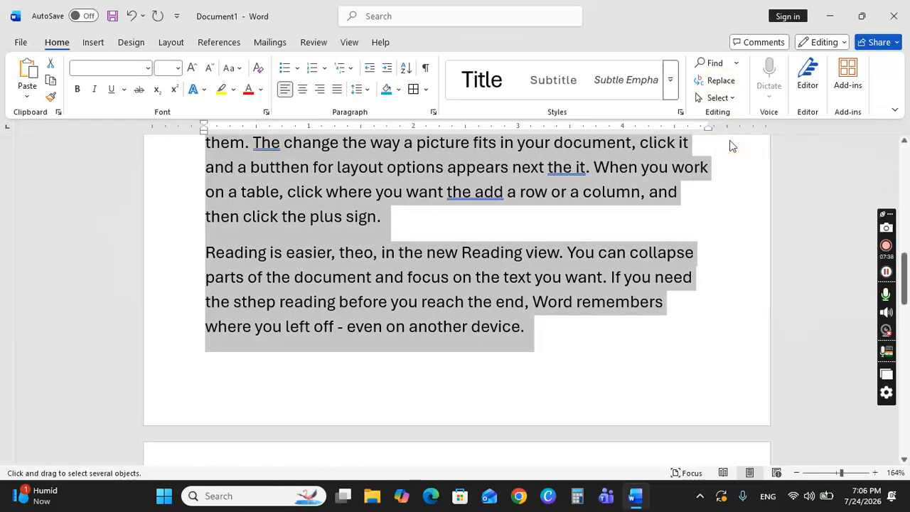
triple_click(467, 237)
scroll(394, 237, "up", 5)
left_click(399, 249)
left_click(397, 298)
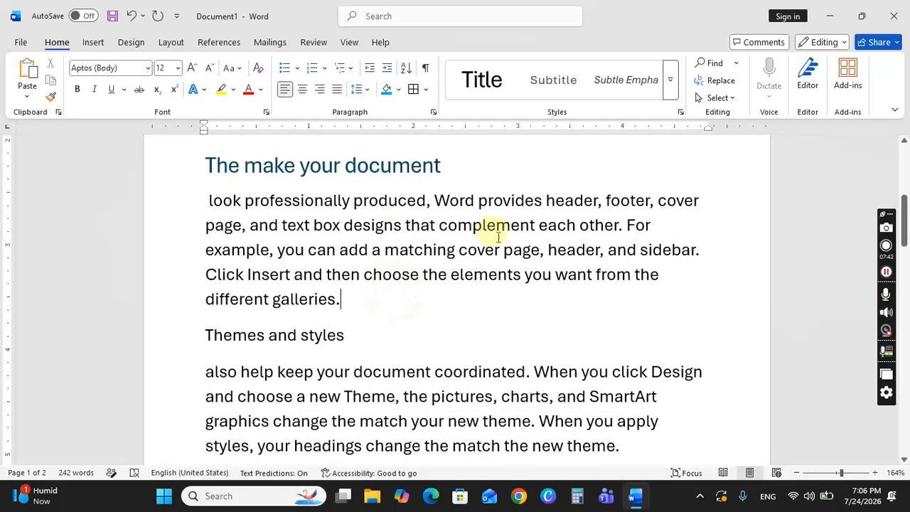
Step: Try selecting all similarly formatted text, and view the Selection Pane with the paragraph starting "look professionally produced" selected before closing it
left_click(727, 96)
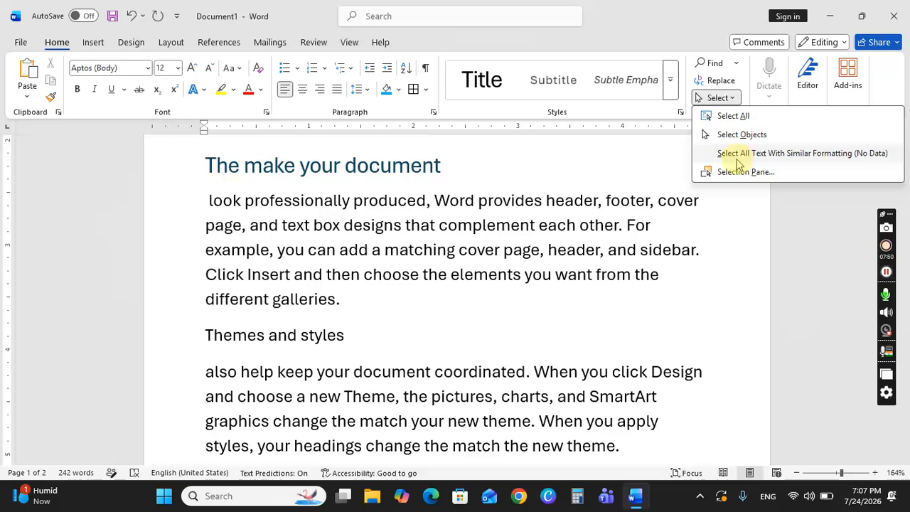
left_click(827, 153)
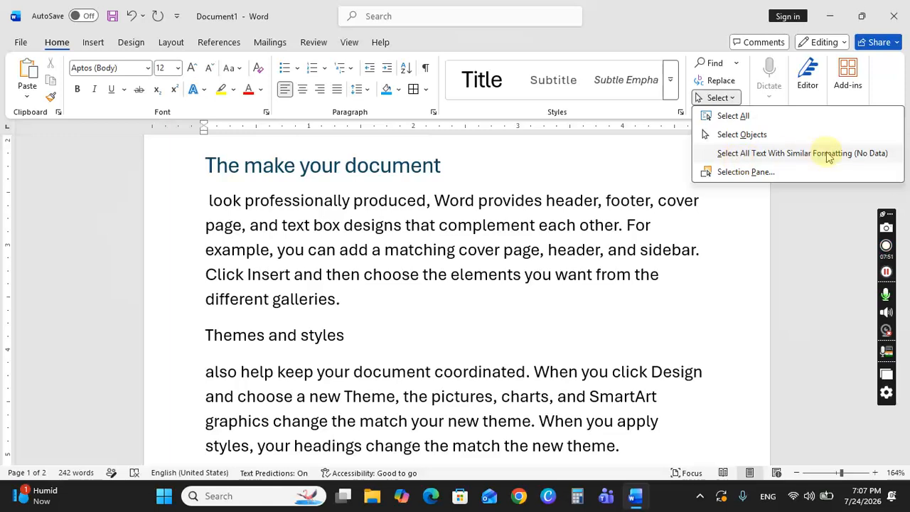
left_click(732, 173)
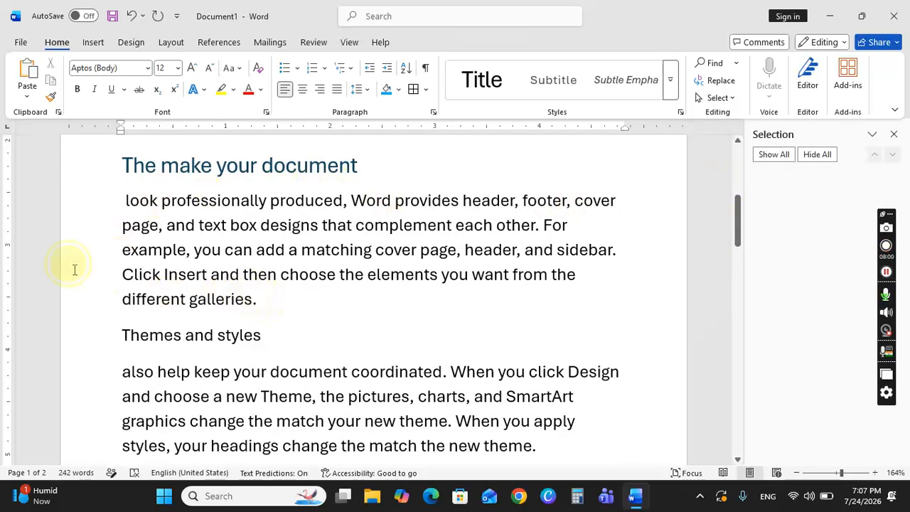
left_click_drag(73, 268, 49, 201)
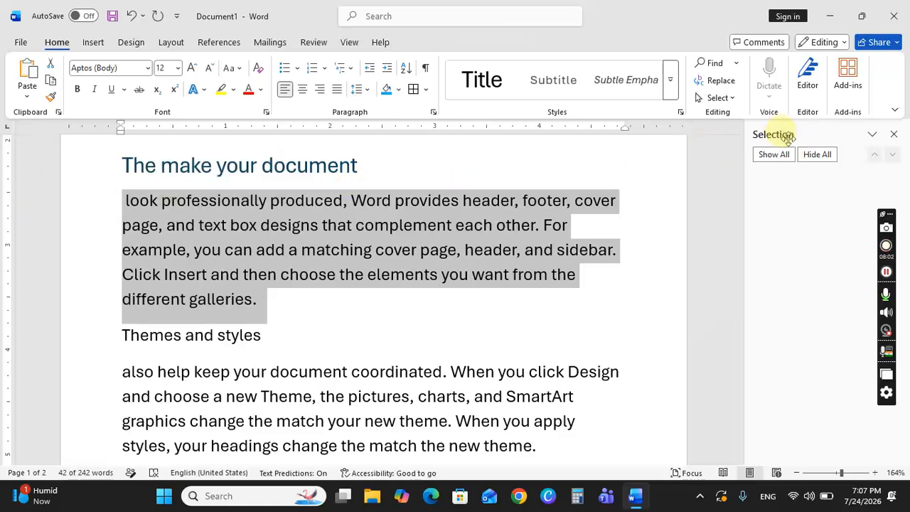
left_click(895, 135)
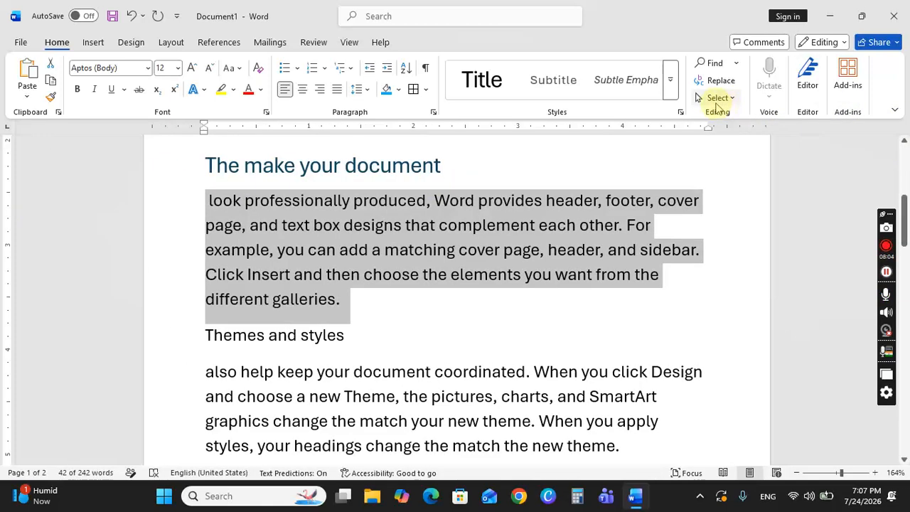
Step: Reopen the Selection Pane, try its Show All and Hide All options on the selected paragraph, and deselect the text
left_click(722, 98)
left_click(739, 174)
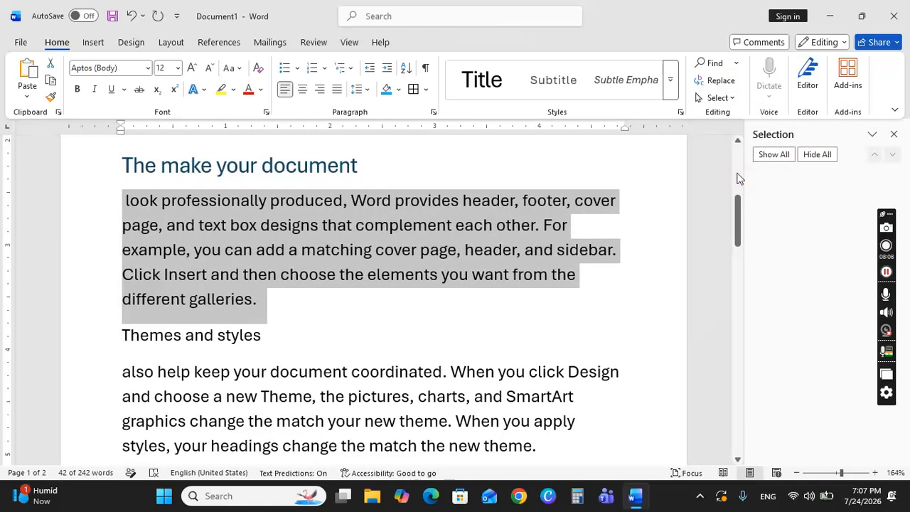
left_click(775, 158)
left_click(813, 157)
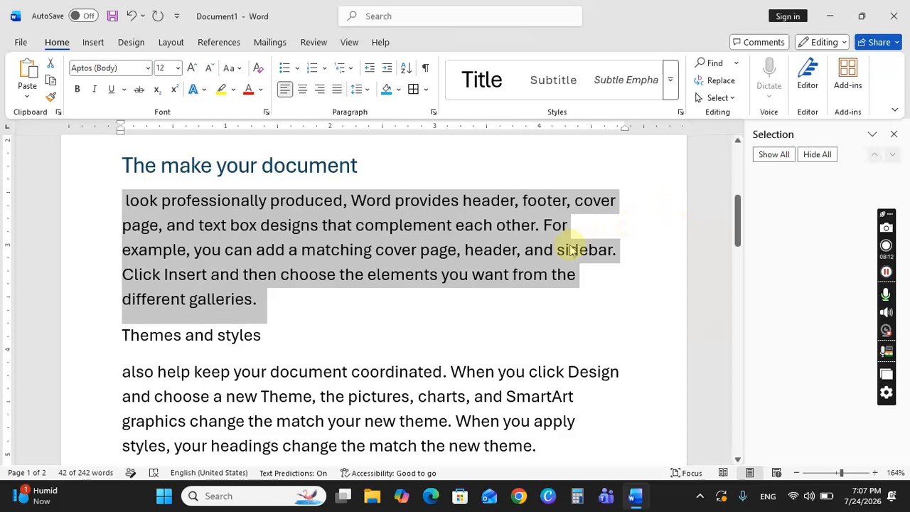
left_click(269, 305)
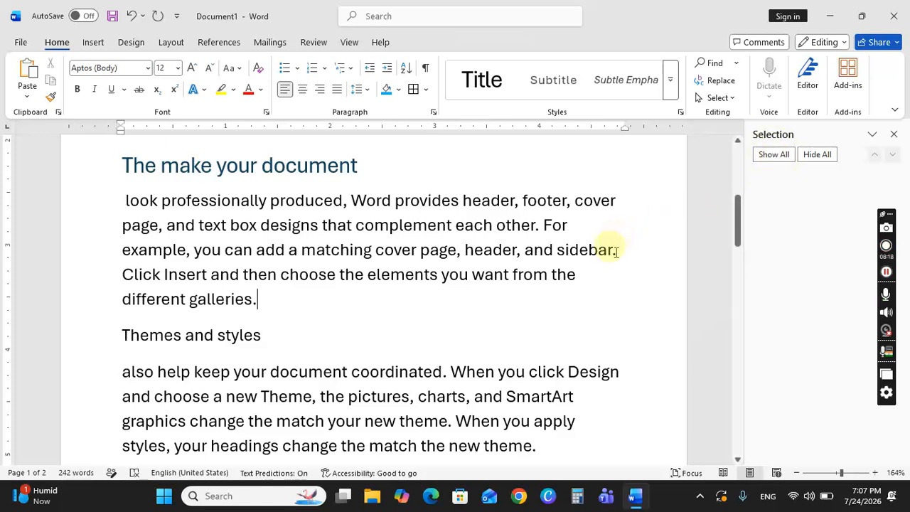
left_click_drag(576, 274, 503, 273)
left_click(460, 301)
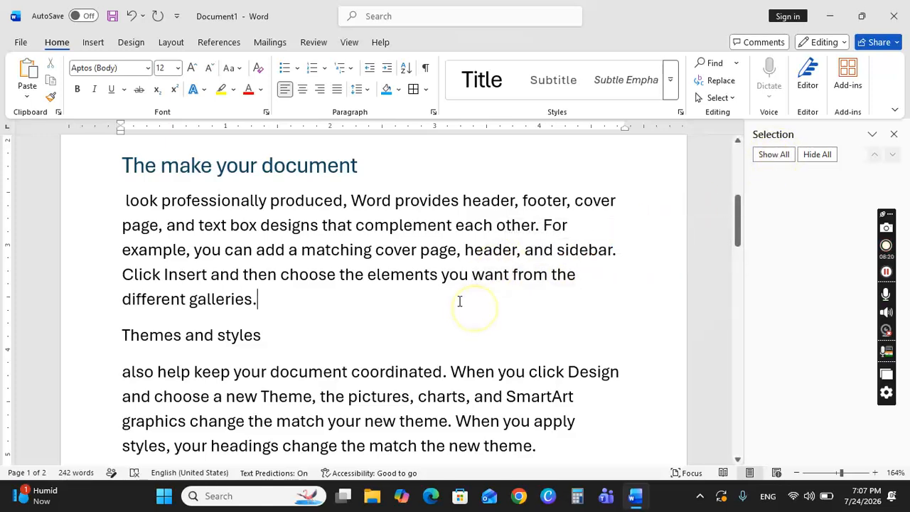
Step: Select the heading "The make your document", close and reopen the Selection Pane to view it, and leave the pane with nothing selected
left_click_drag(360, 171, 313, 140)
left_click_drag(75, 146, 22, 170)
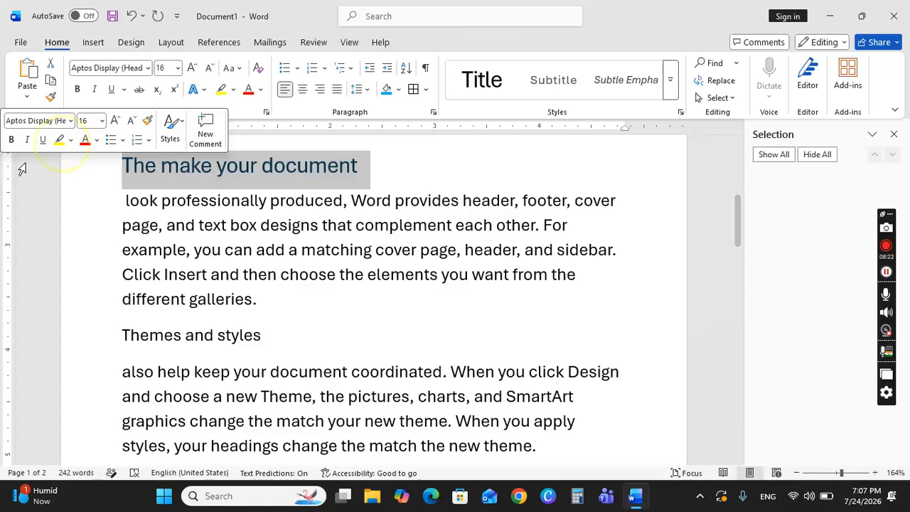
left_click(894, 134)
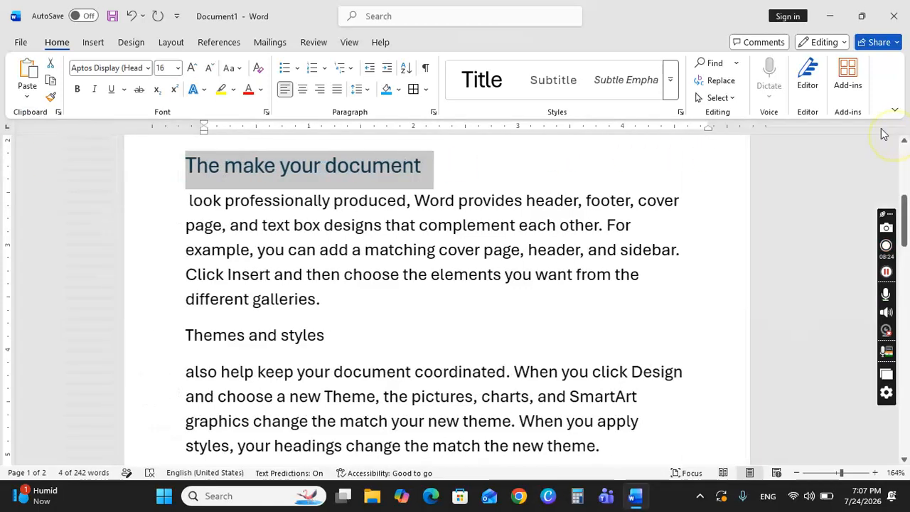
left_click(716, 101)
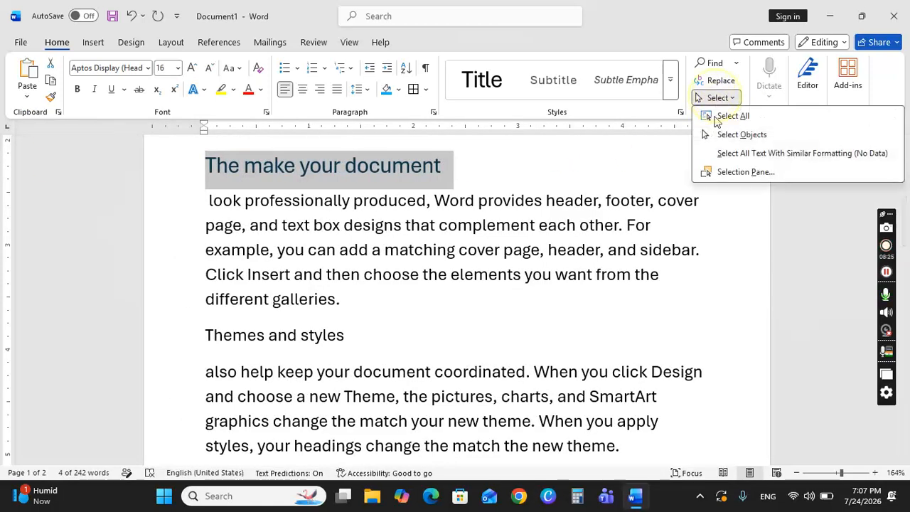
left_click(722, 172)
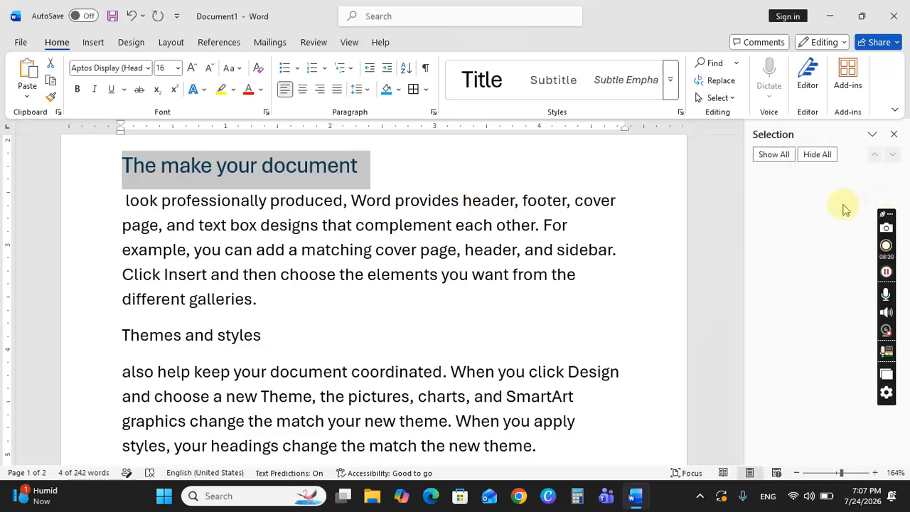
left_click(895, 134)
left_click(679, 179)
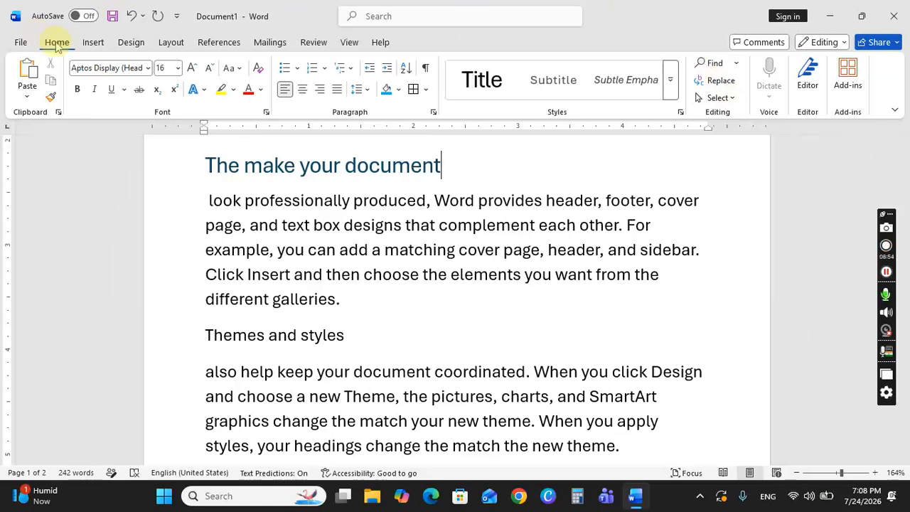
Step: Show the available Insert features and close the document without saving its changes
left_click(93, 44)
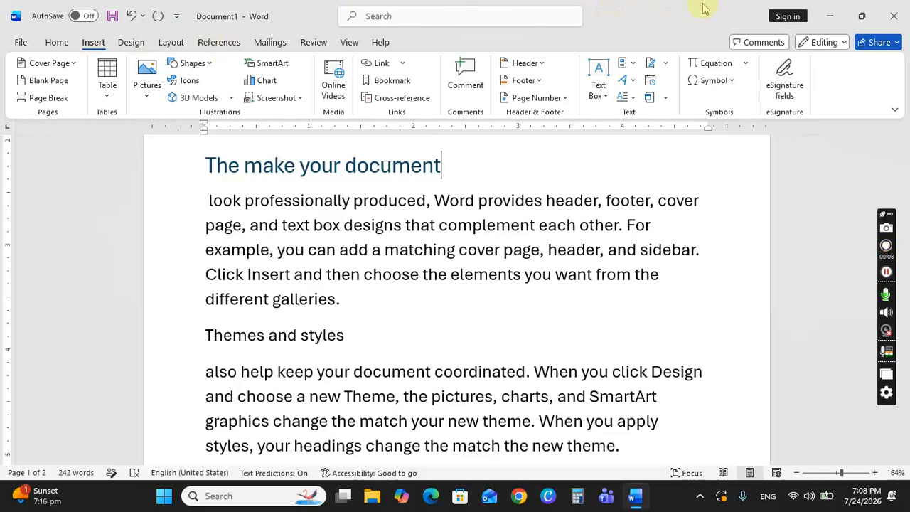
left_click(894, 14)
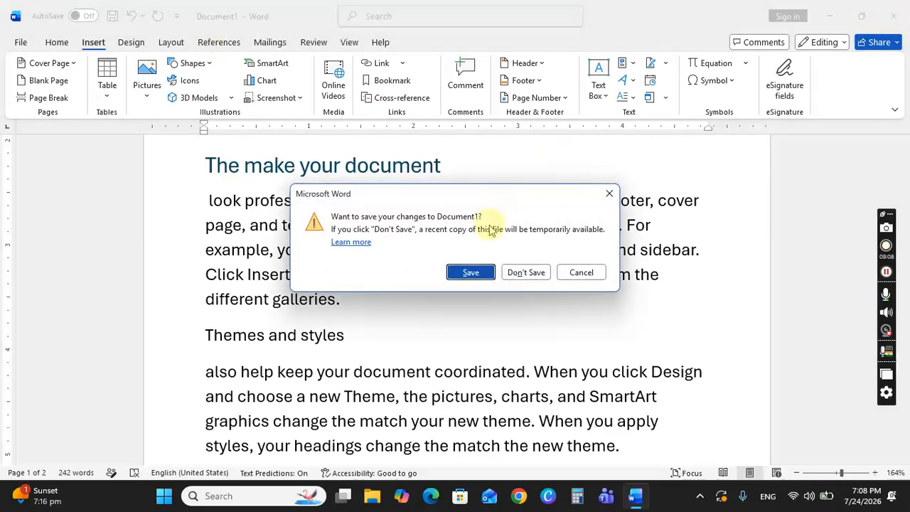
left_click(525, 273)
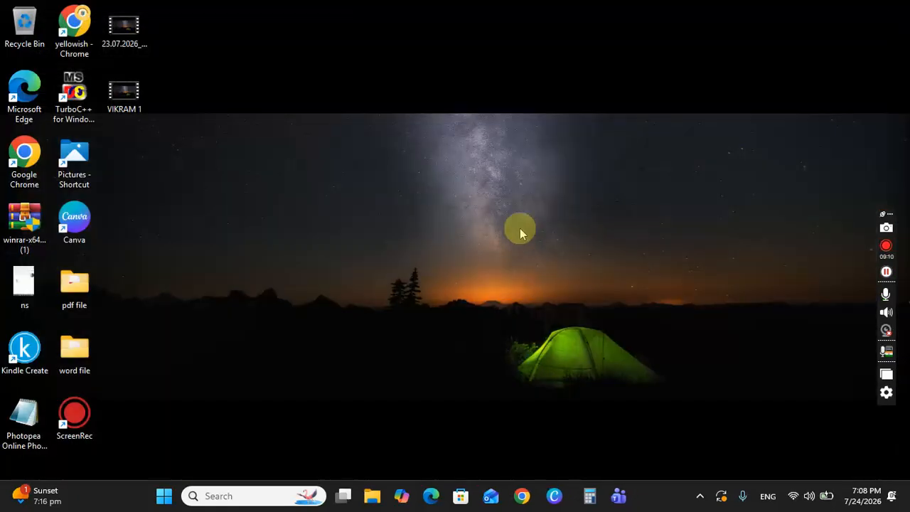